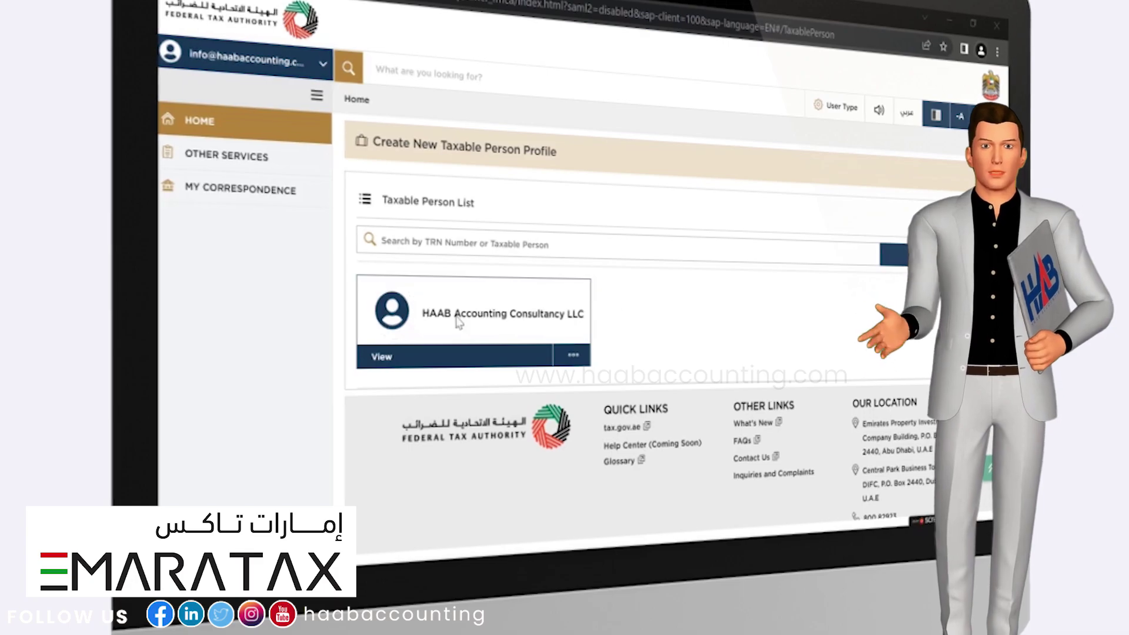
Step: Open HAAB Accounting Consultancy LLC's taxpayer profile and show its VAT services
{"action": "left_click", "coordinate": [447, 365]}
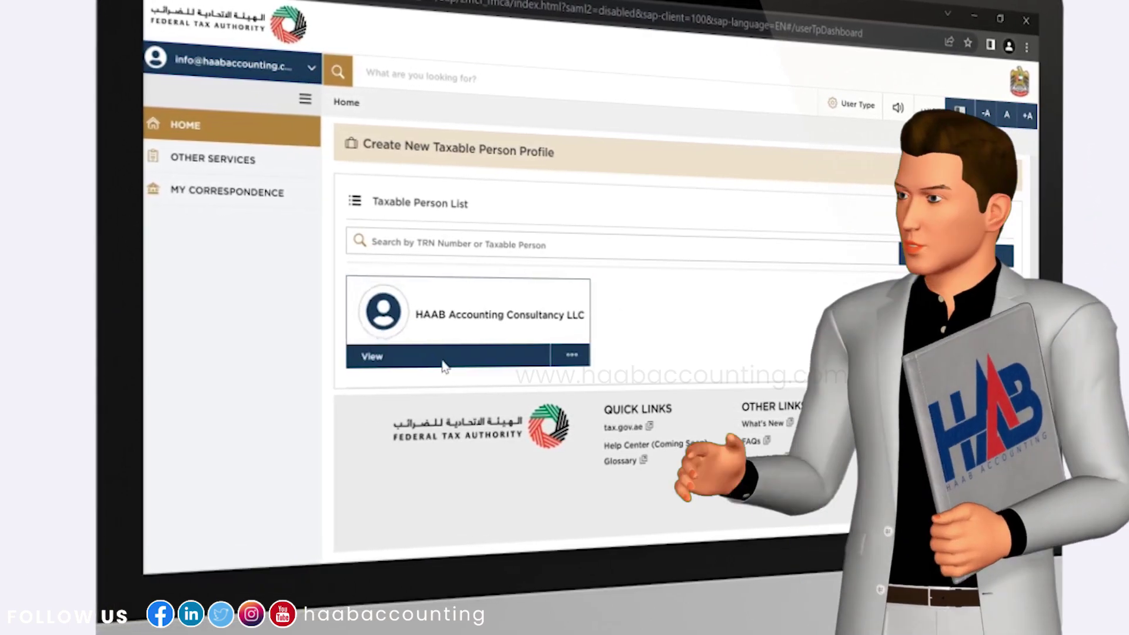
{"action": "left_click", "coordinate": [252, 197]}
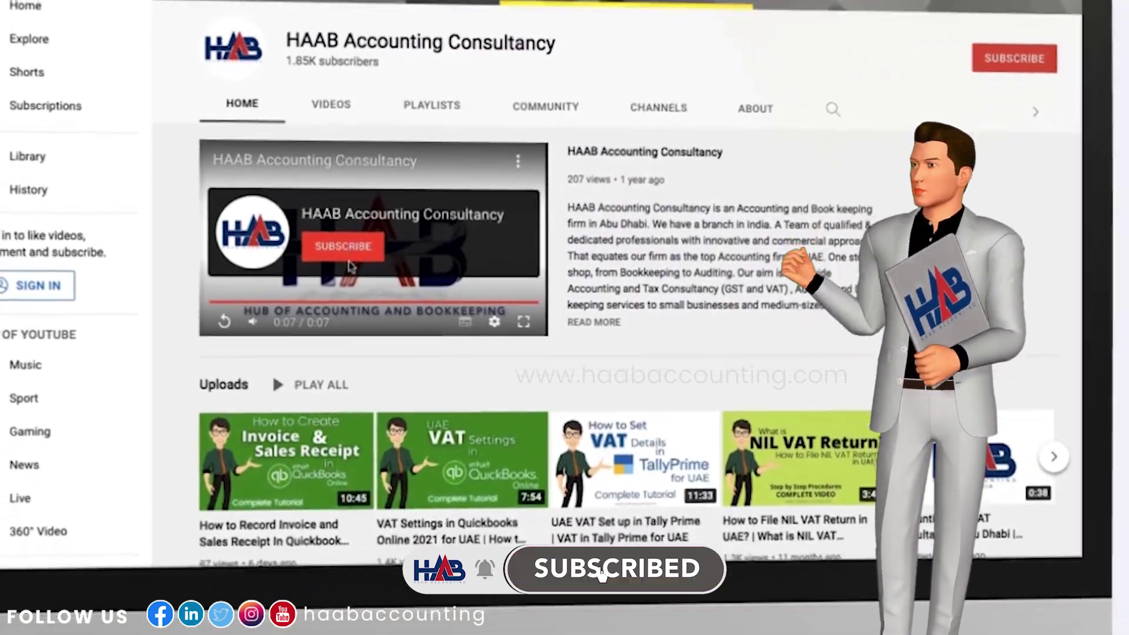
{"action": "scroll", "coordinate": [352, 267], "scroll_direction": "down", "scroll_amount": 3}
{"action": "scroll", "coordinate": [347, 272], "scroll_direction": "down", "scroll_amount": 3}
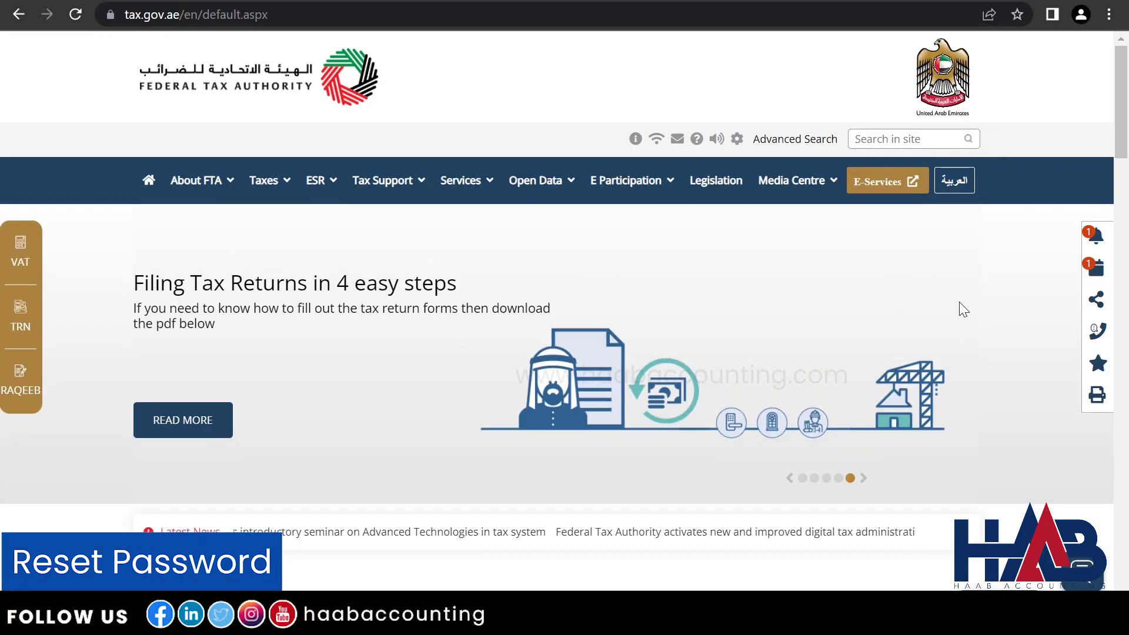
Step: Go from tax.gov.ae to the EmaraTax e-Services portal, confirming the leave-site prompt
{"action": "left_click", "coordinate": [884, 180]}
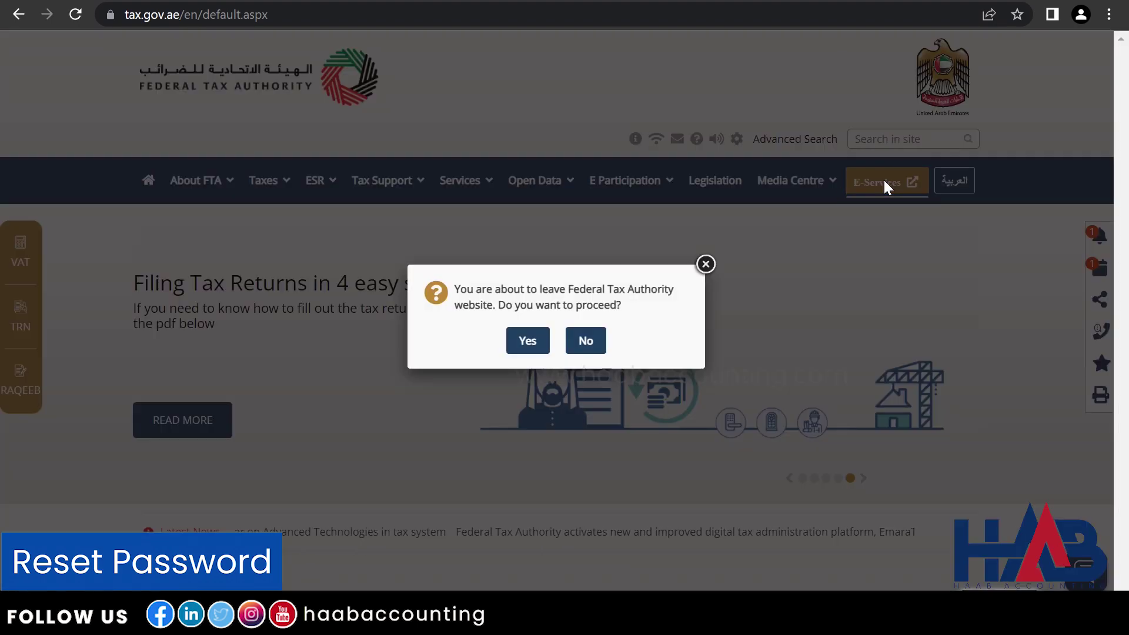
{"action": "left_click", "coordinate": [532, 344]}
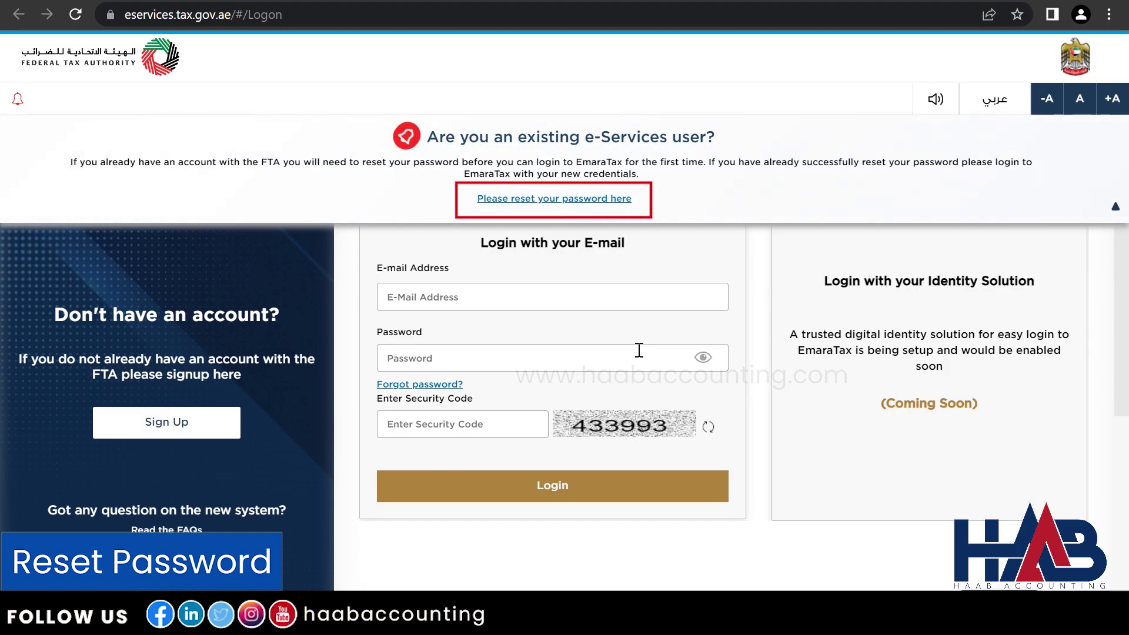
Step: Request a password reset using the registered e-mail and the shown security code
{"action": "left_click", "coordinate": [614, 201]}
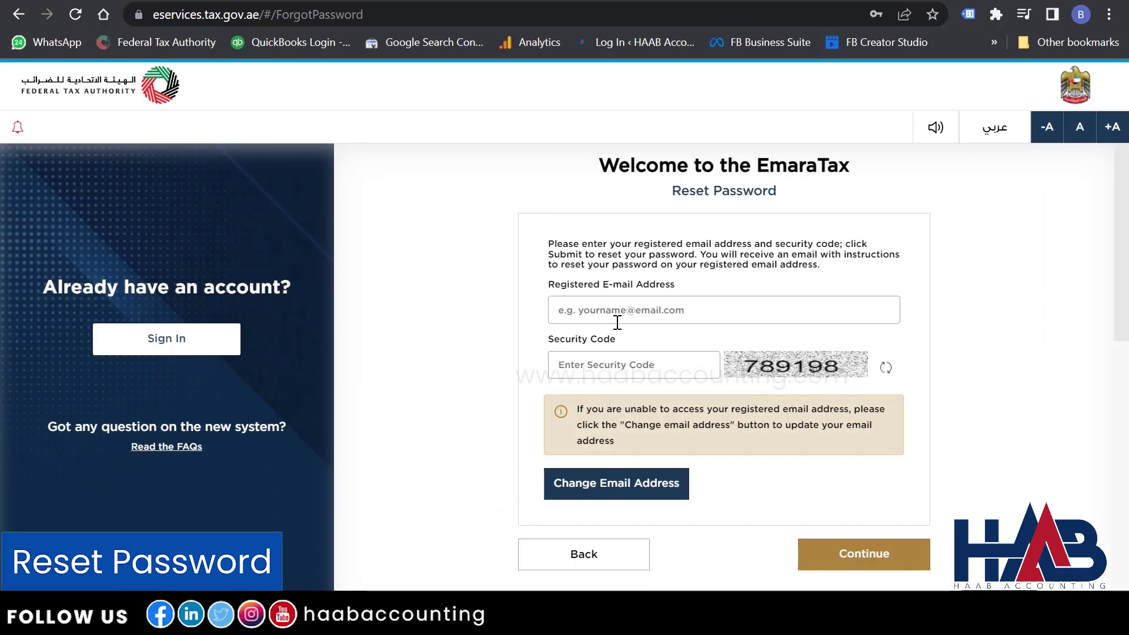
{"action": "left_click", "coordinate": [608, 316]}
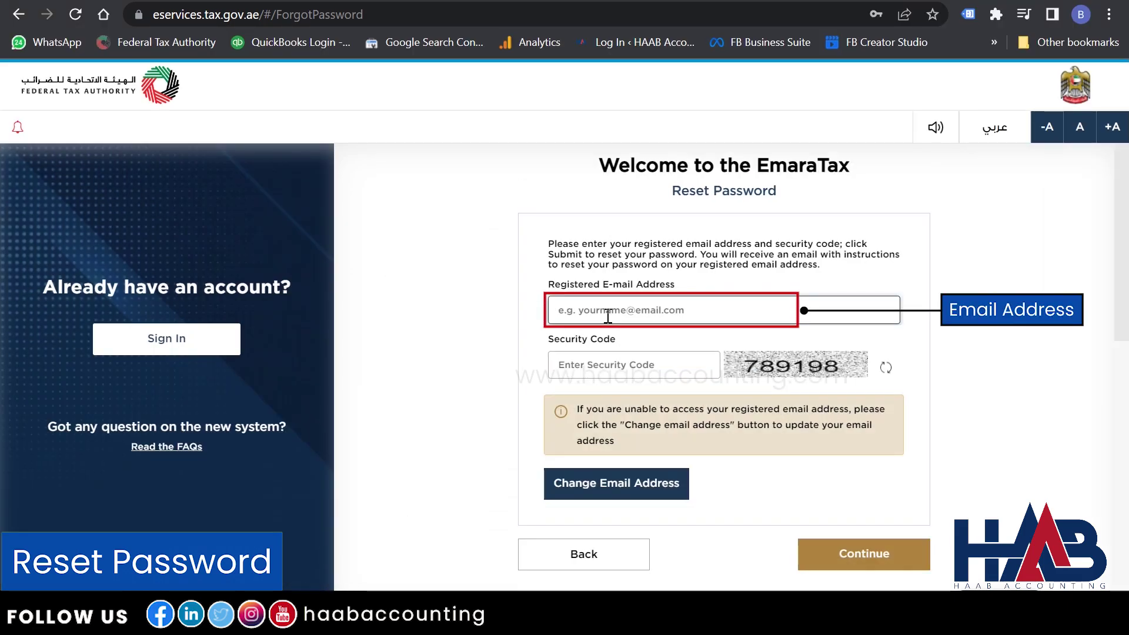
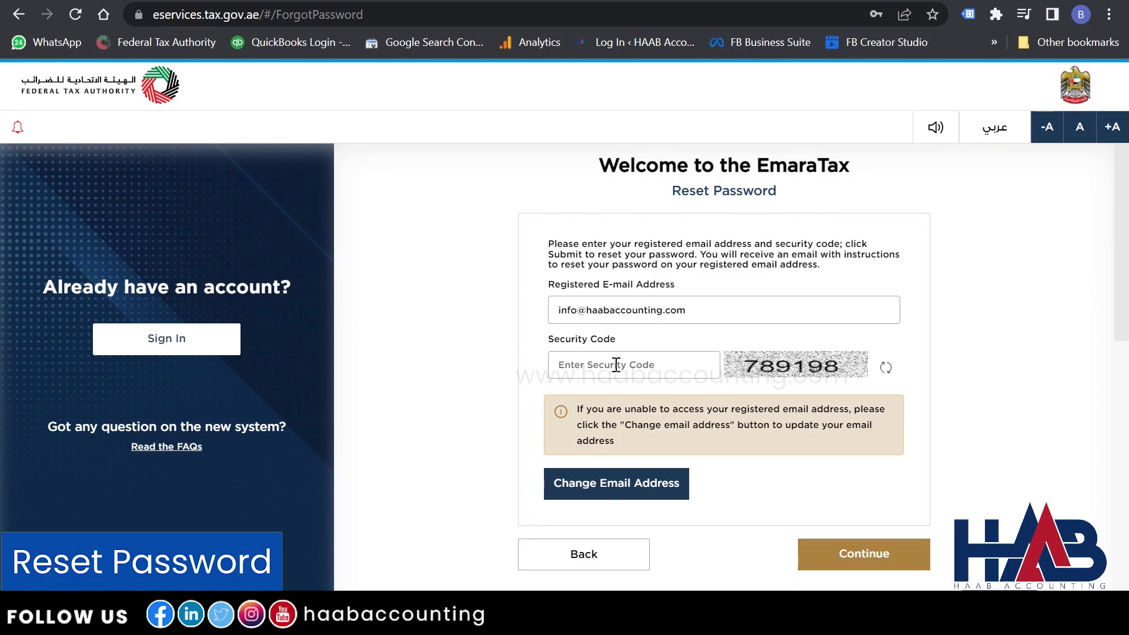
{"action": "left_click", "coordinate": [615, 364]}
{"action": "type", "text": "789198"}
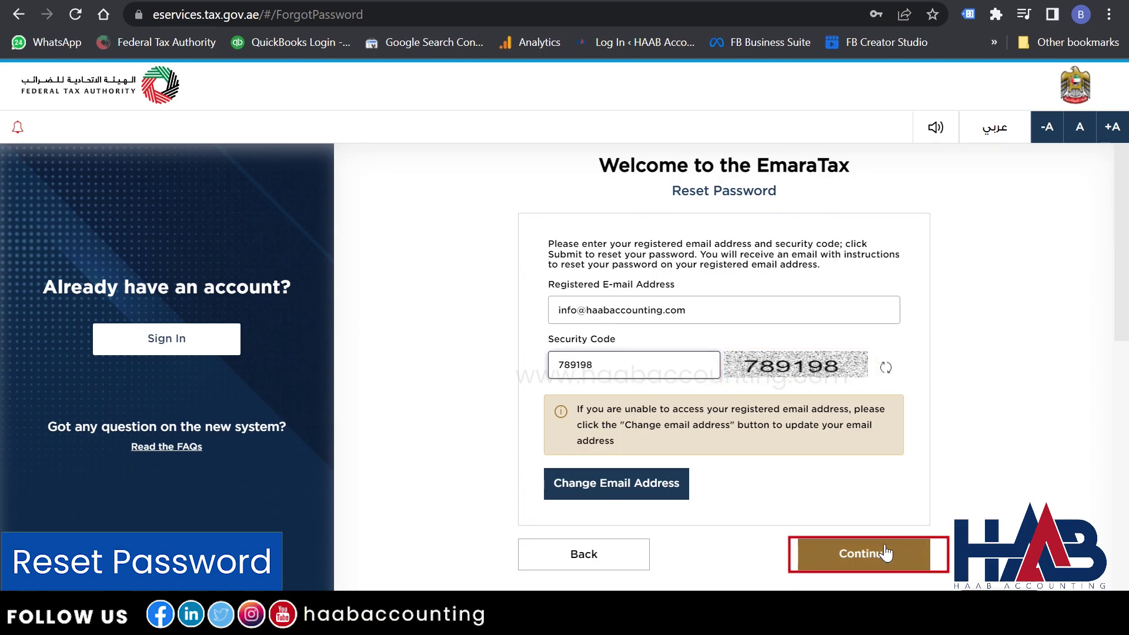
{"action": "left_click", "coordinate": [888, 548]}
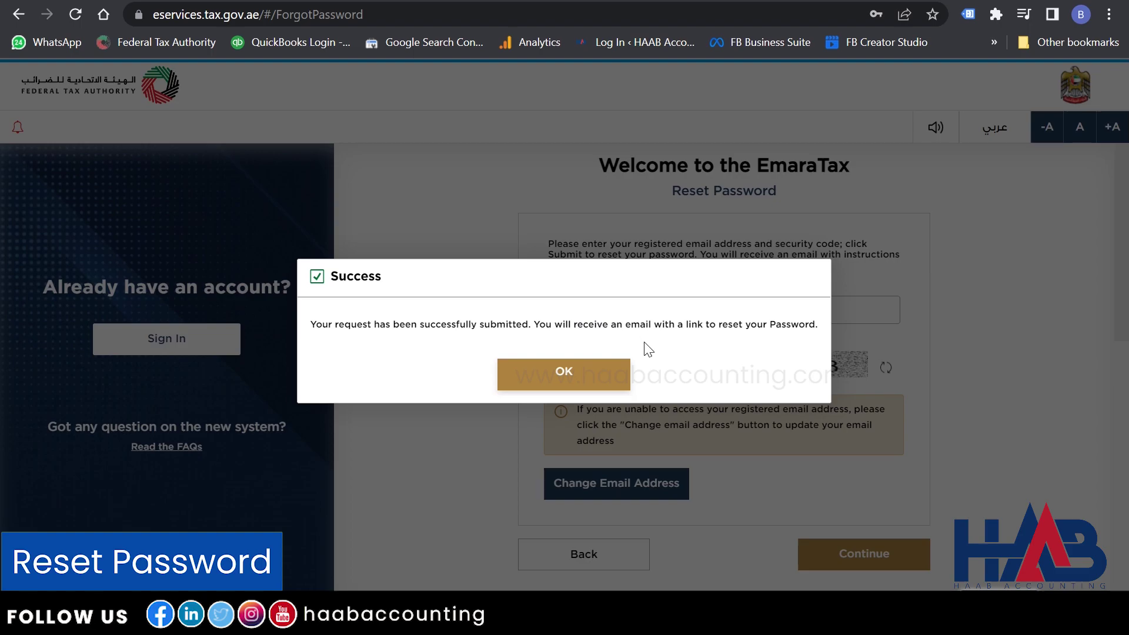
{"action": "left_click", "coordinate": [626, 368]}
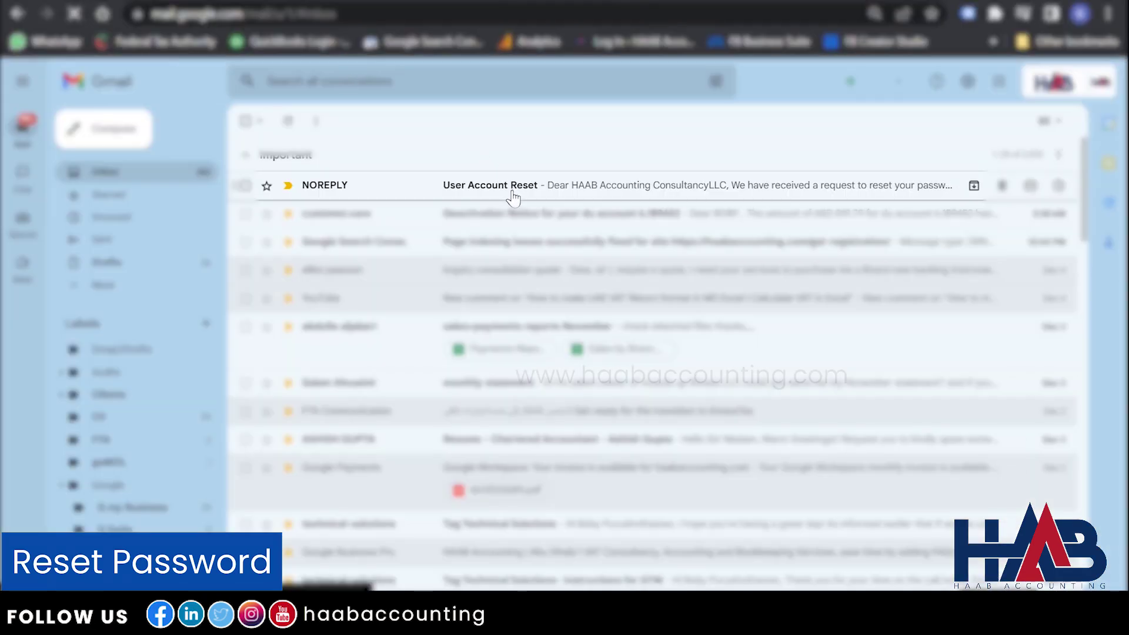
Step: Open the User Account Reset email and activate the newly generated password via its link
{"action": "left_click", "coordinate": [513, 199]}
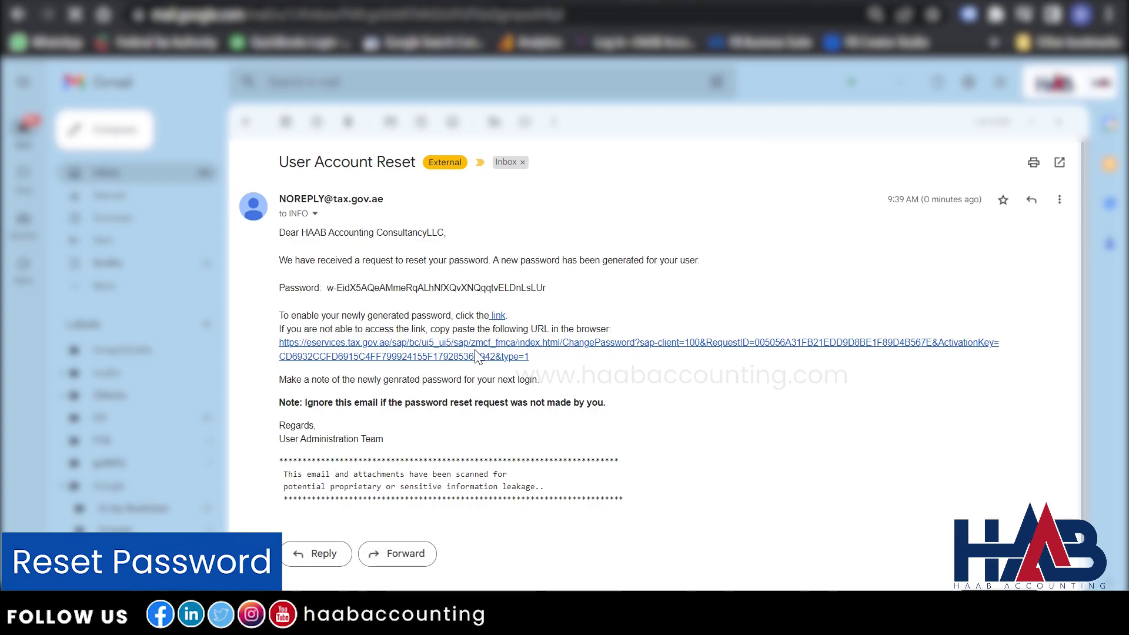
{"action": "left_click", "coordinate": [601, 344]}
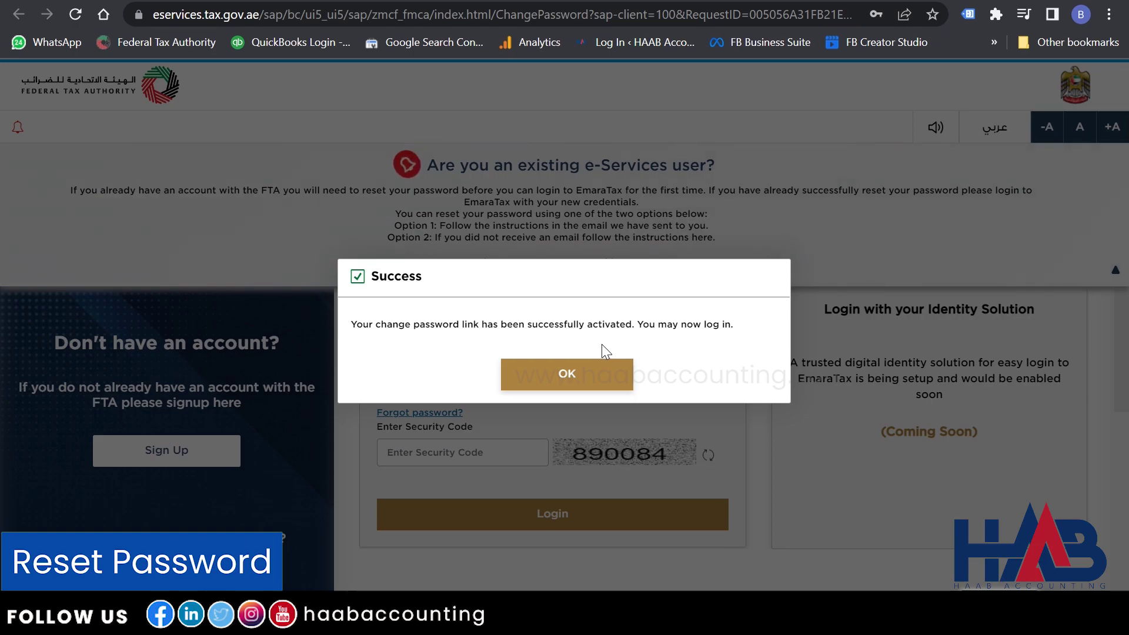
{"action": "left_click", "coordinate": [591, 376]}
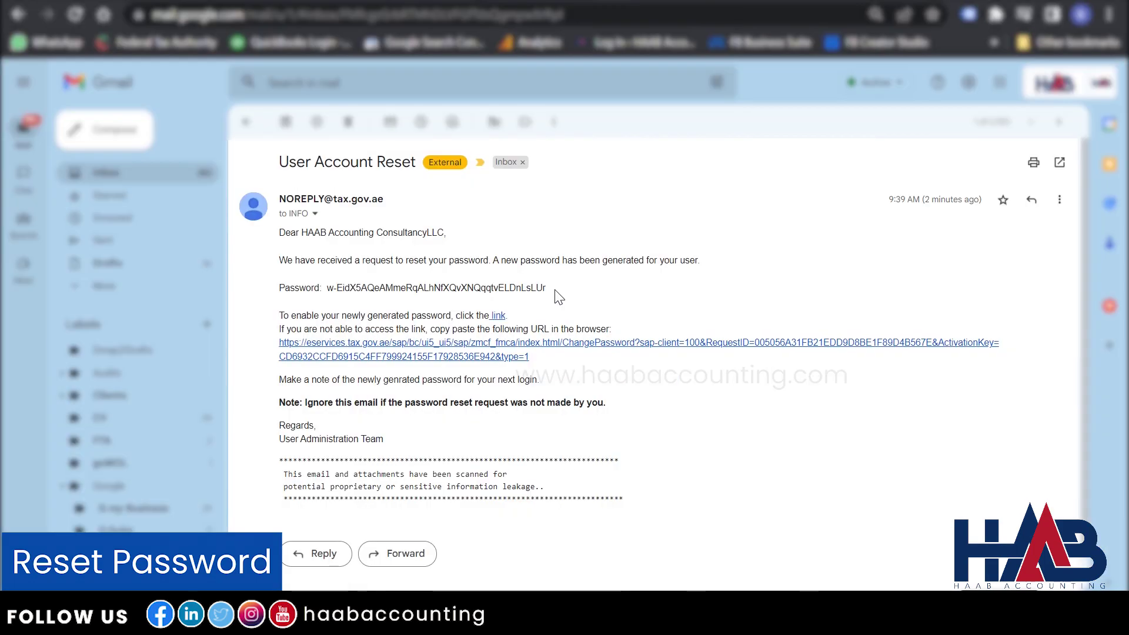
Step: Log in with the emailed temporary password and the displayed security code
{"action": "left_click_drag", "start_coordinate": [557, 291], "coordinate": [324, 293]}
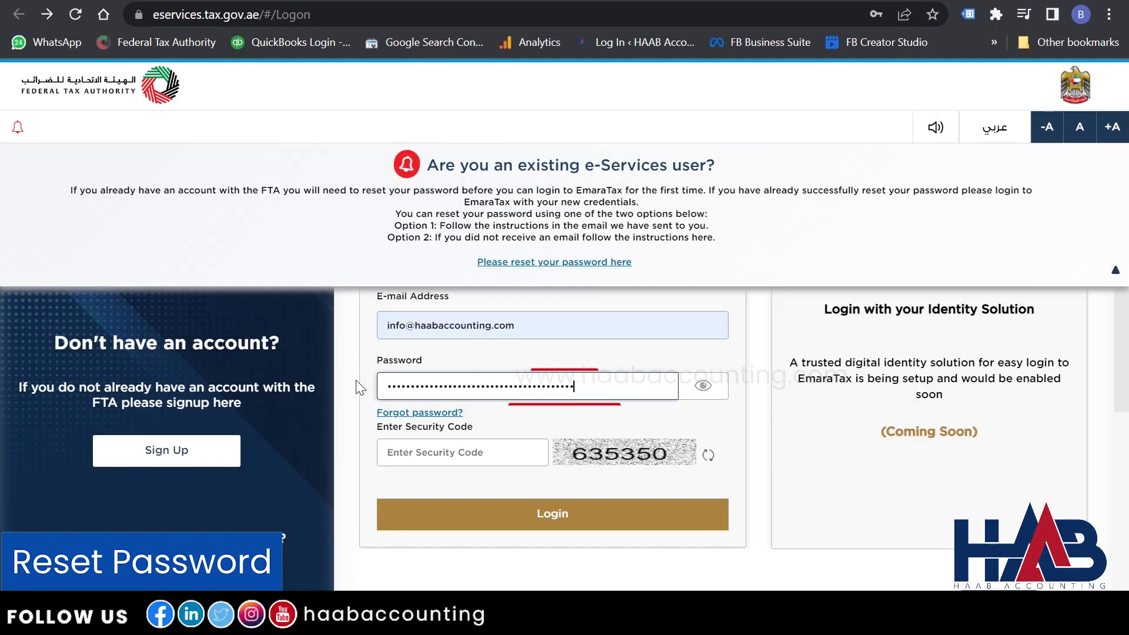
{"action": "left_click", "coordinate": [441, 463]}
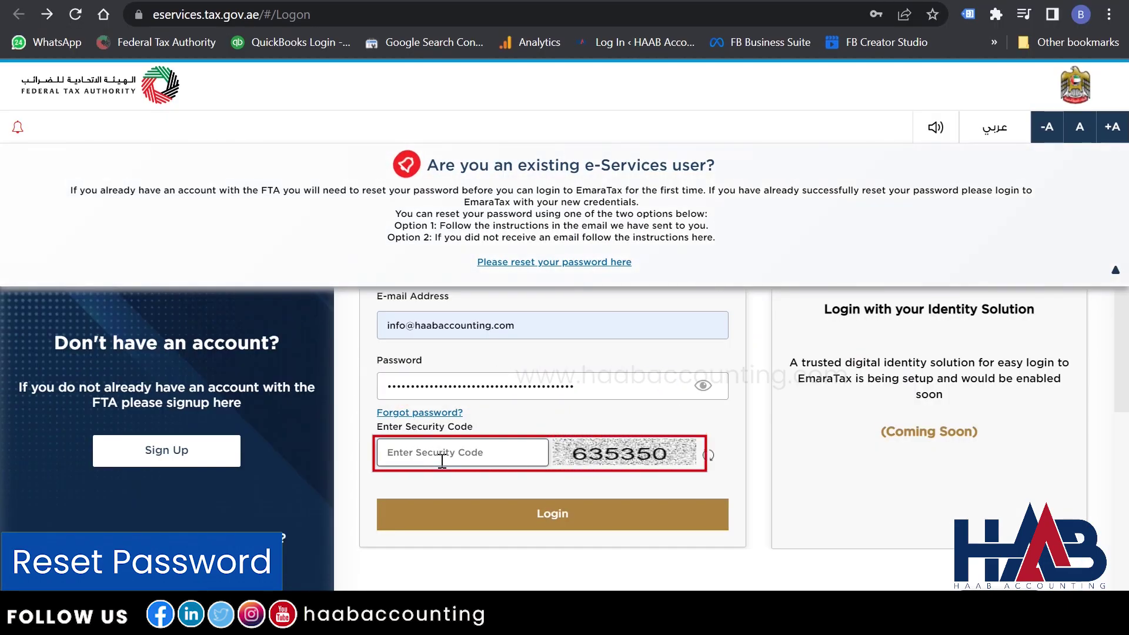
{"action": "type", "text": "635350"}
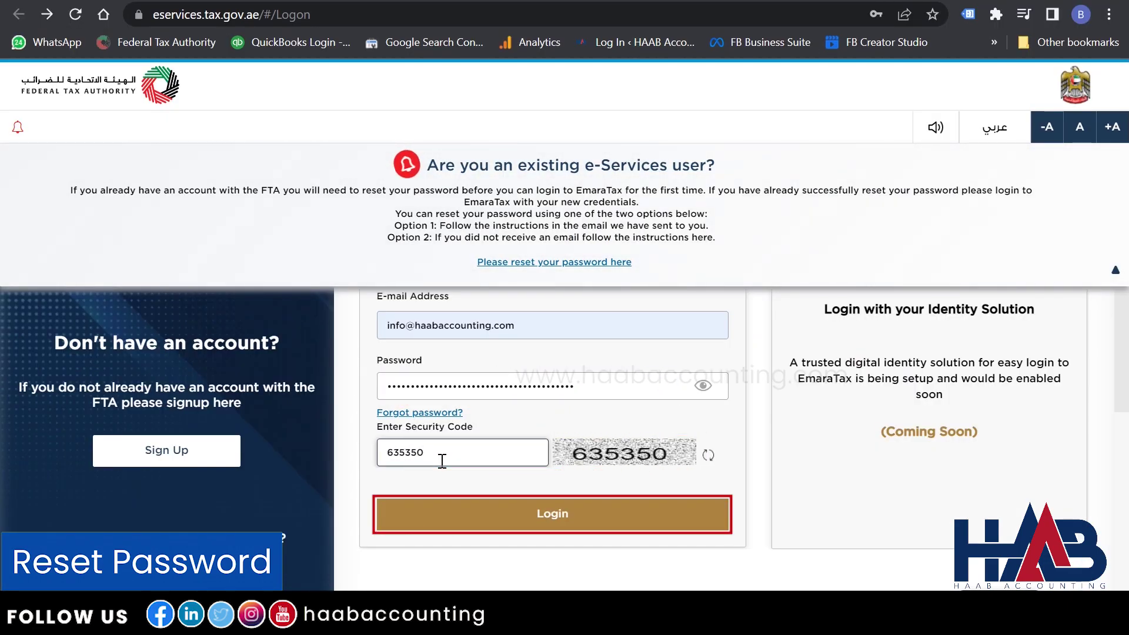
{"action": "left_click", "coordinate": [457, 520]}
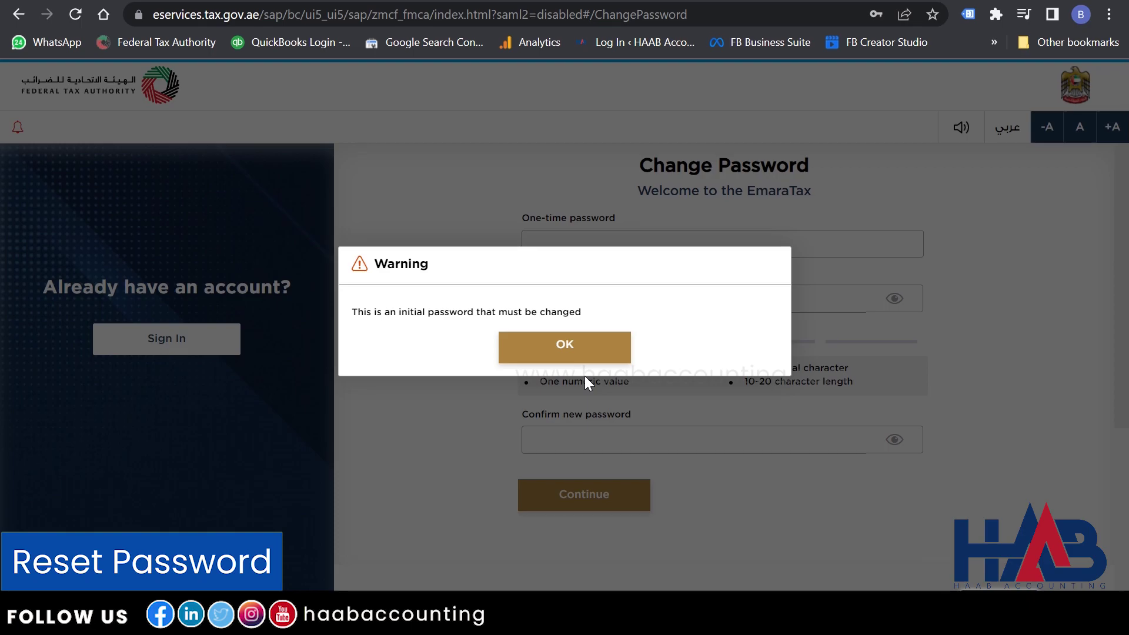
Step: Copy the generated password from the reset email into the One-time password field
{"action": "left_click", "coordinate": [541, 350]}
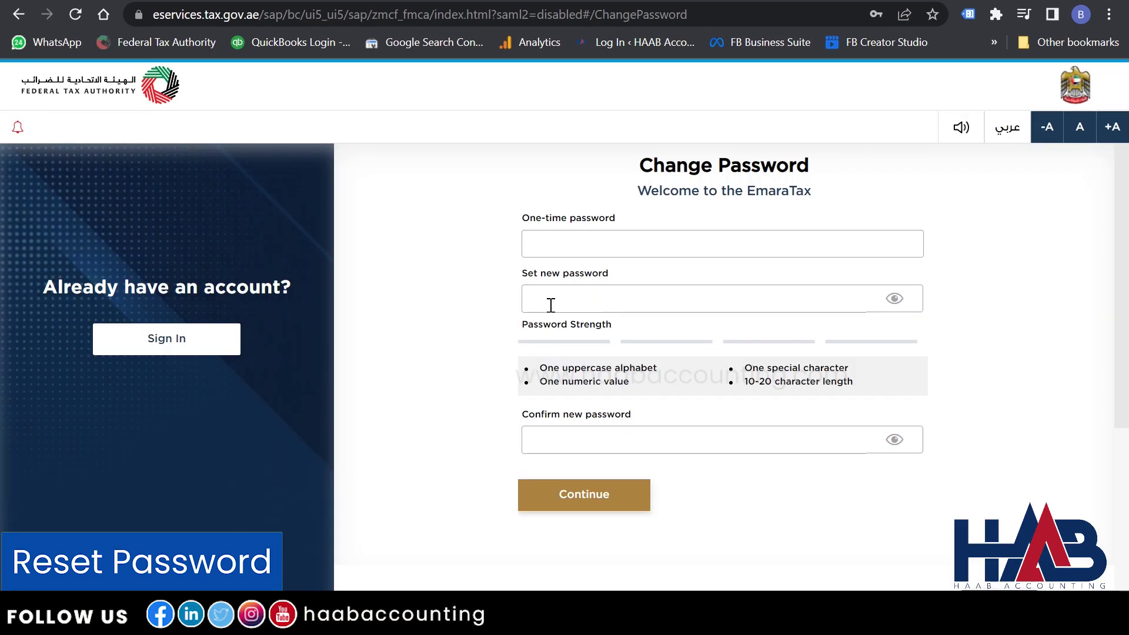
{"action": "key", "text": "ctrl+Tab"}
{"action": "left_click_drag", "start_coordinate": [545, 288], "coordinate": [323, 290]}
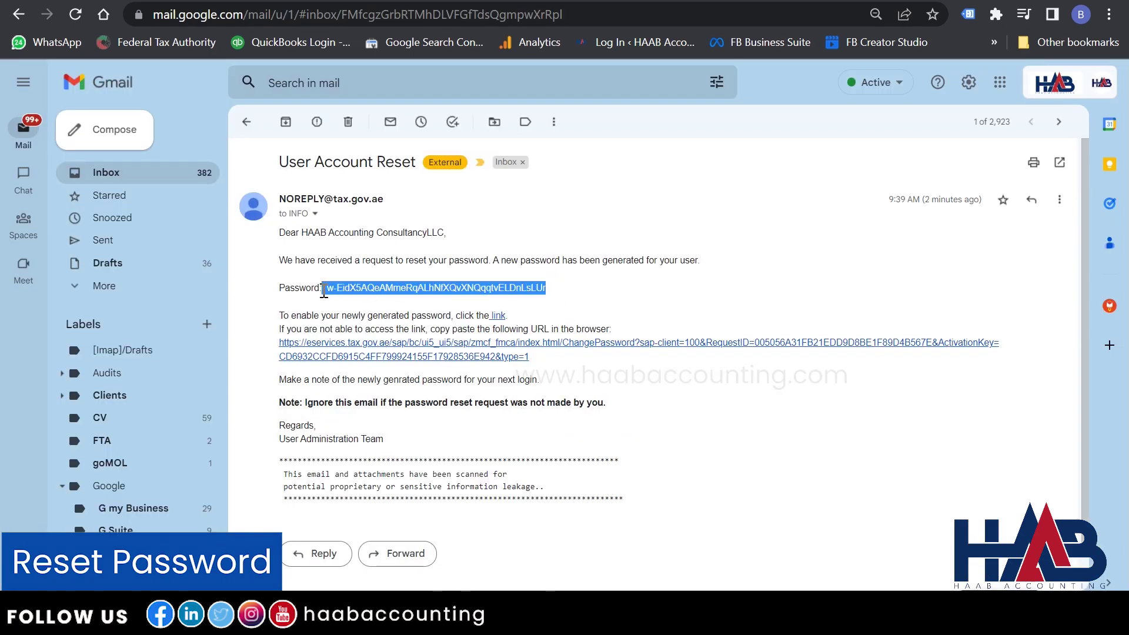
{"action": "key", "text": "ctrl+c"}
{"action": "key", "text": "ctrl+shift+Tab"}
{"action": "left_click", "coordinate": [567, 244]}
{"action": "key", "text": "ctrl+v"}
Step: Enter and confirm a new account password, then submit the change
{"action": "left_click", "coordinate": [570, 307]}
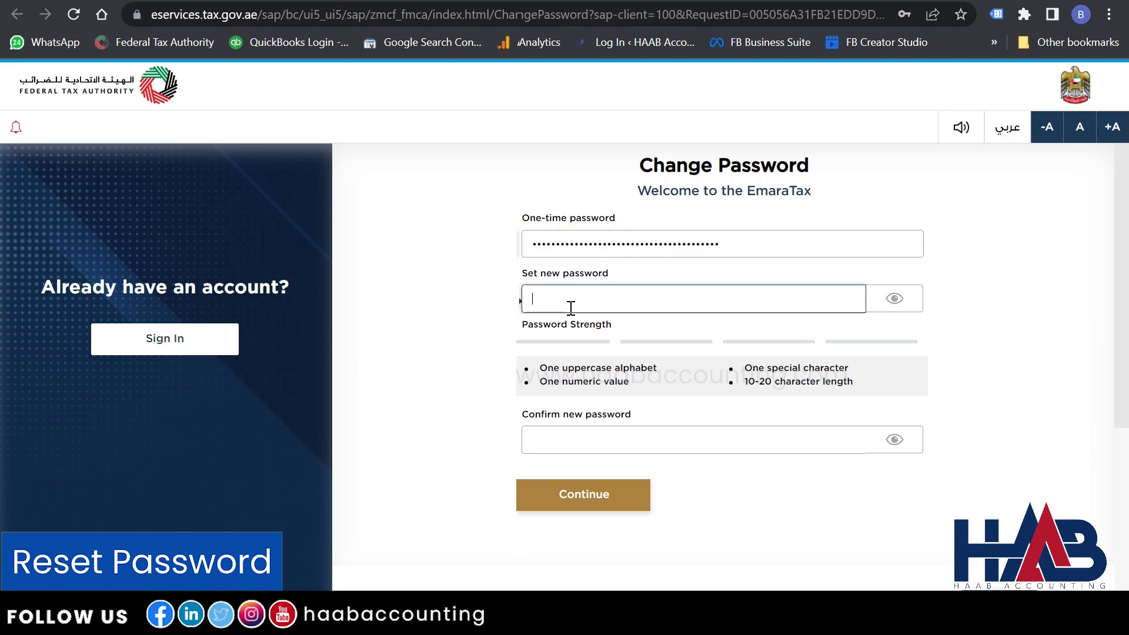
{"action": "type", "text": "••••"}
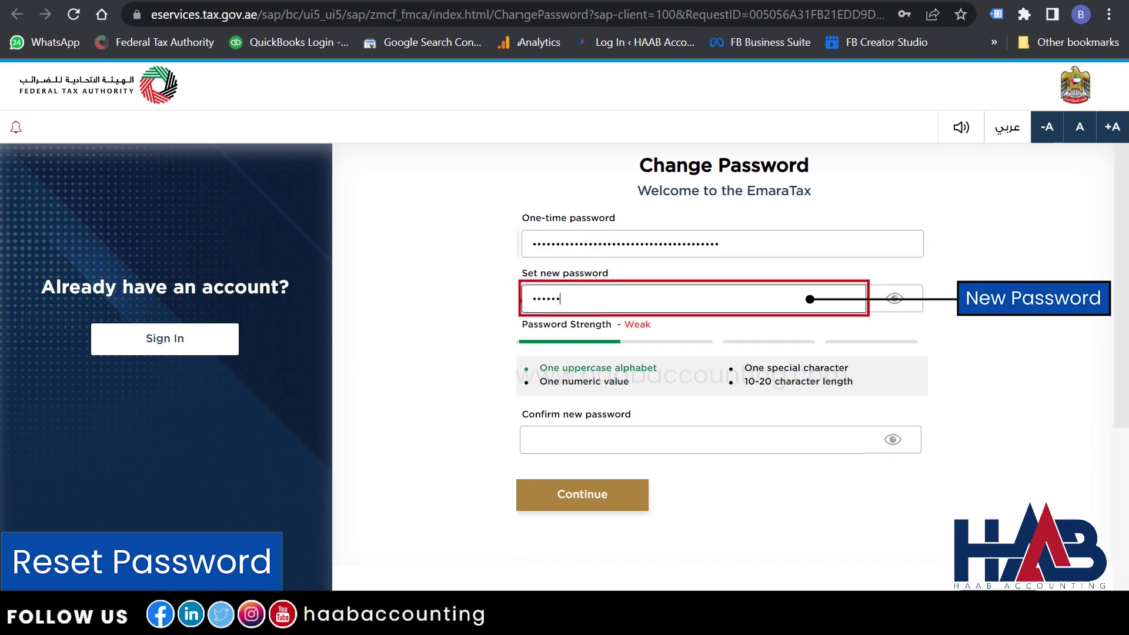
{"action": "type", "text": "•"}
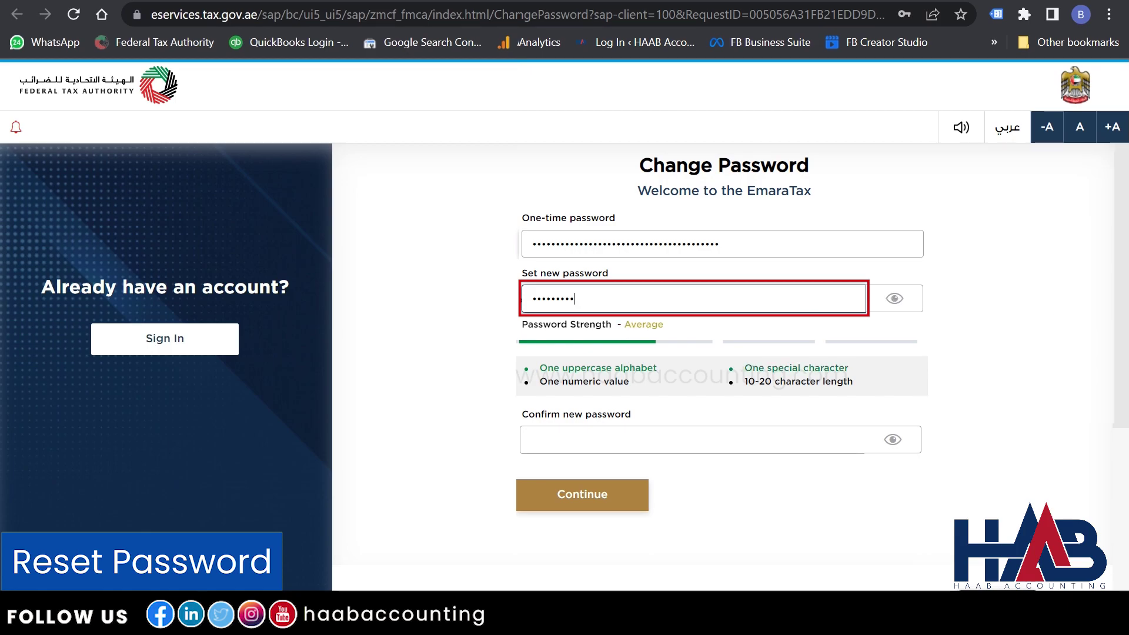
{"action": "type", "text": "••"}
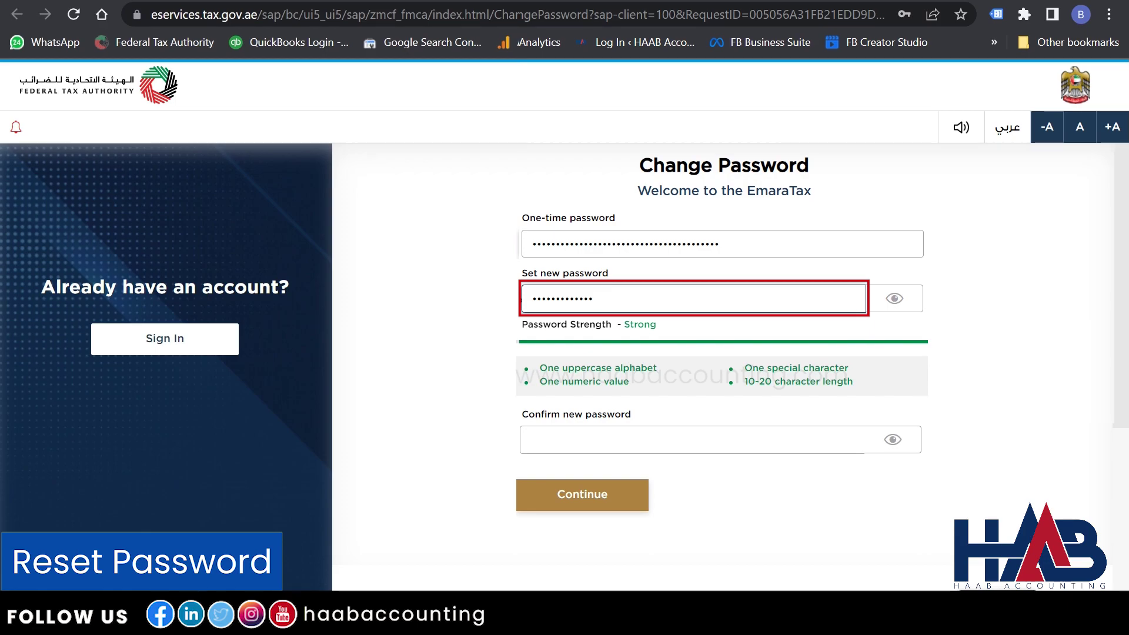
{"action": "key", "text": "Tab"}
{"action": "type", "text": "•••••"}
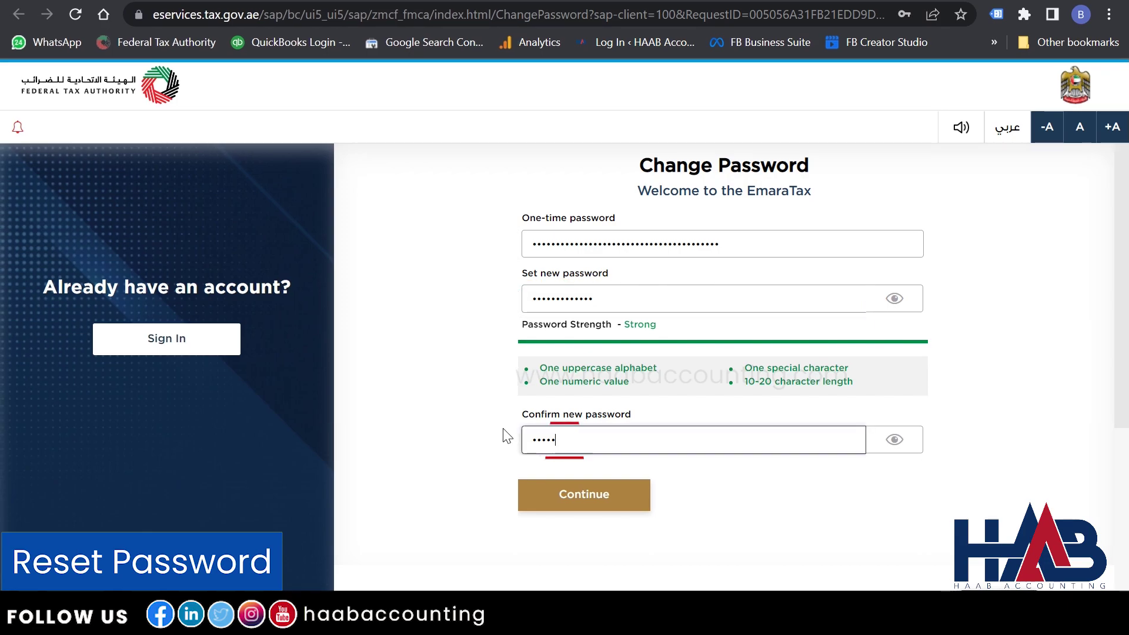
{"action": "type", "text": "•••••••"}
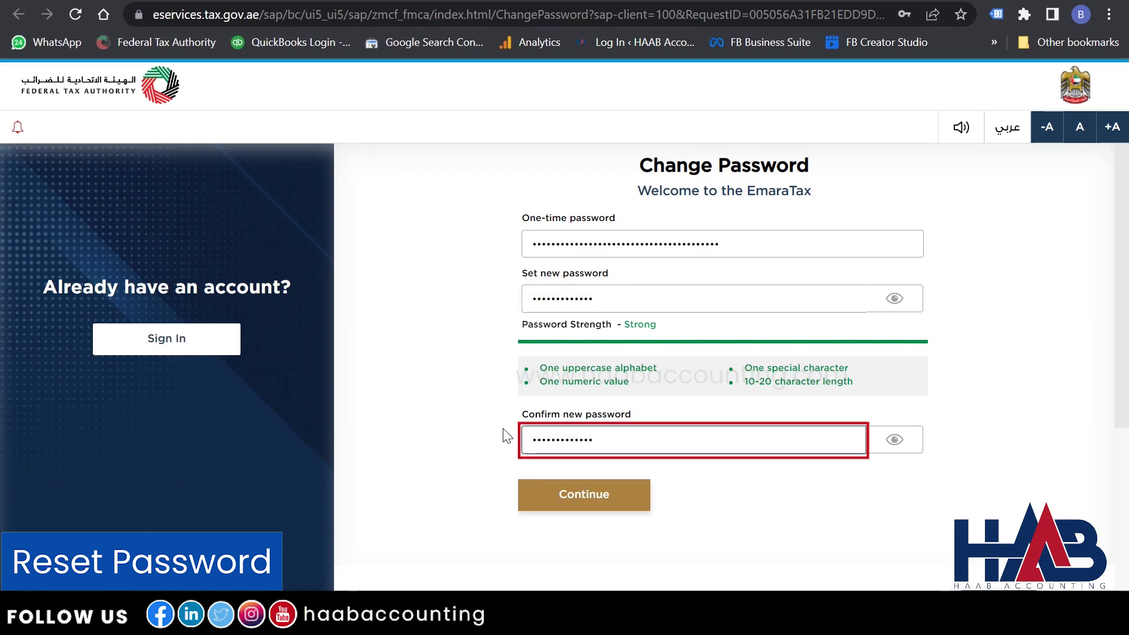
{"action": "left_click", "coordinate": [583, 493]}
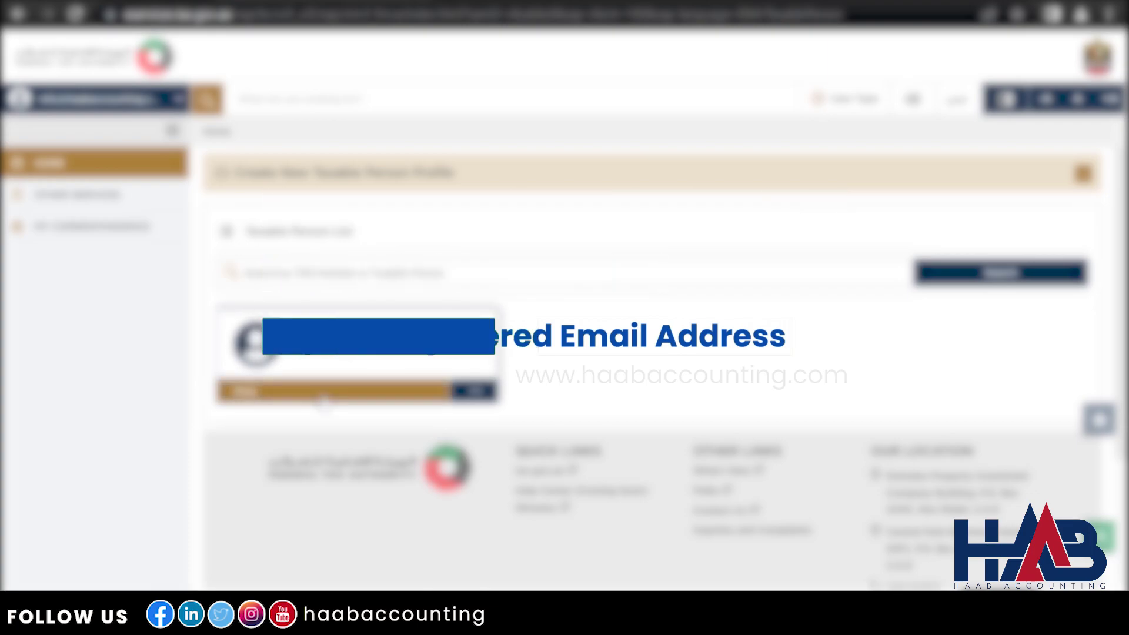
Step: Open HAAB Accounting Consultancy LLC's profile again and show its VAT services
{"action": "left_click", "coordinate": [323, 393]}
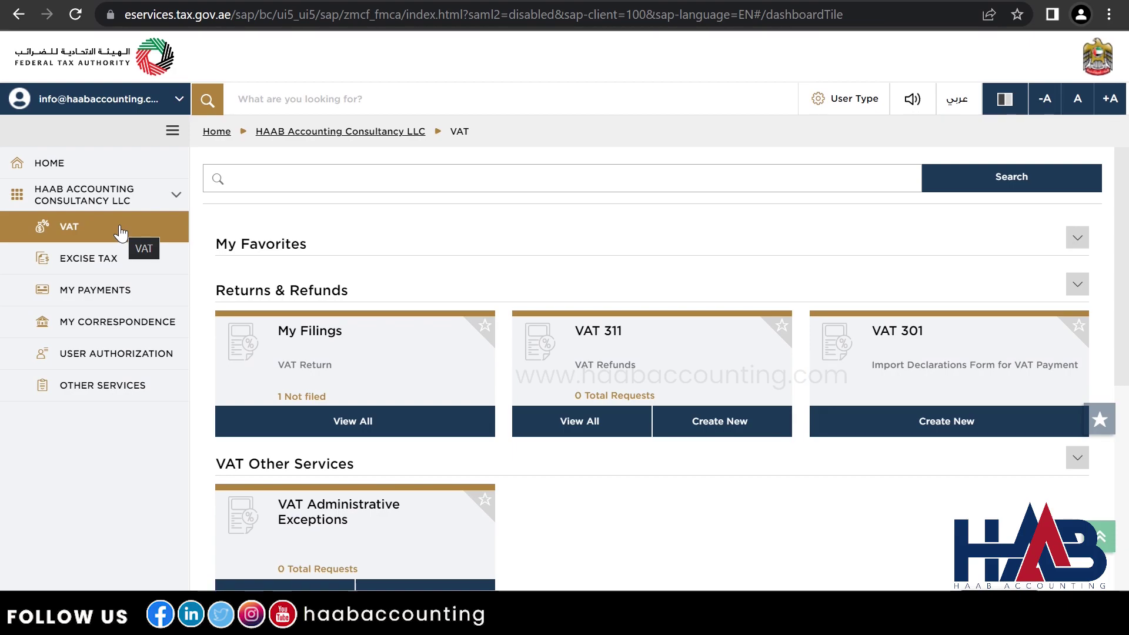
{"action": "left_click", "coordinate": [121, 232]}
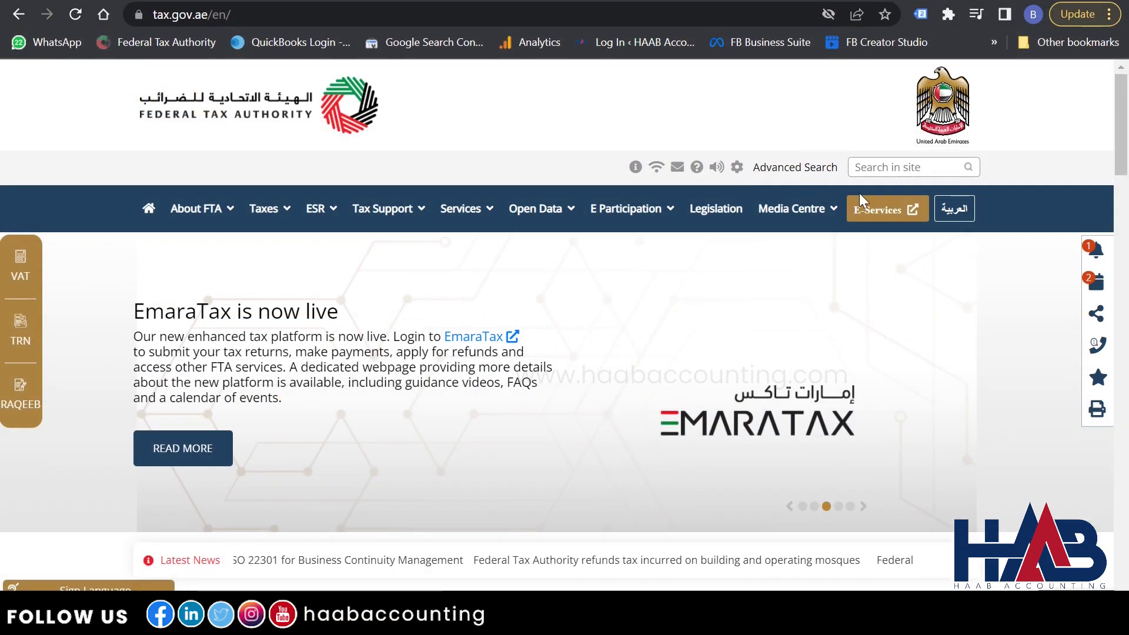
Step: Leave the FTA site for EmaraTax login, then open Reset Password's Change Email Address option
{"action": "left_click", "coordinate": [864, 202]}
{"action": "left_click", "coordinate": [521, 354]}
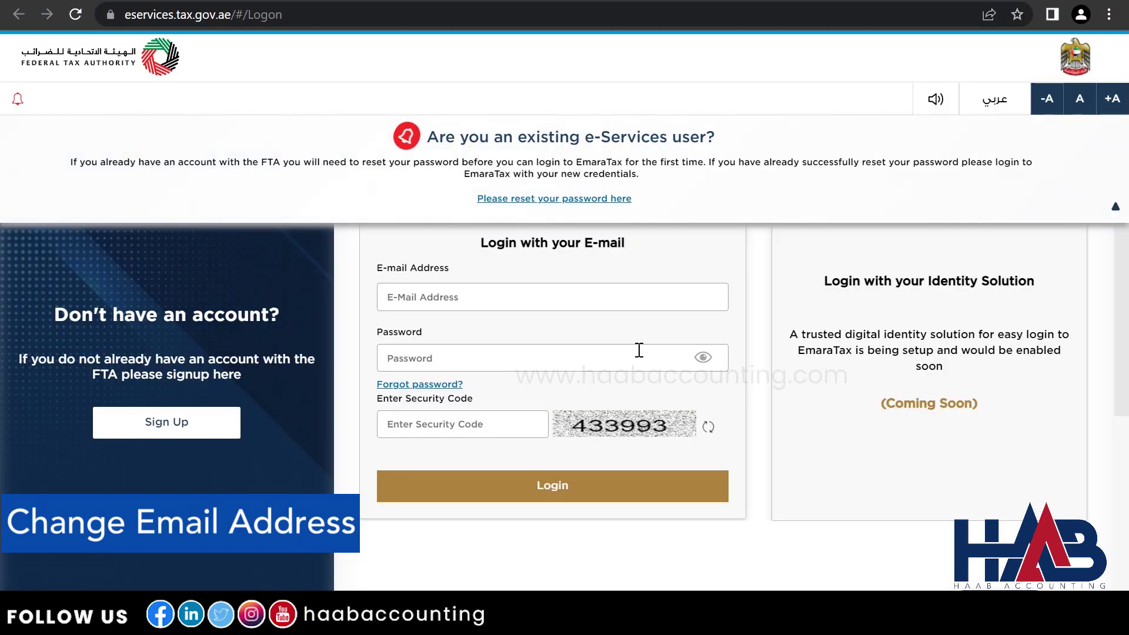
{"action": "left_click", "coordinate": [617, 198]}
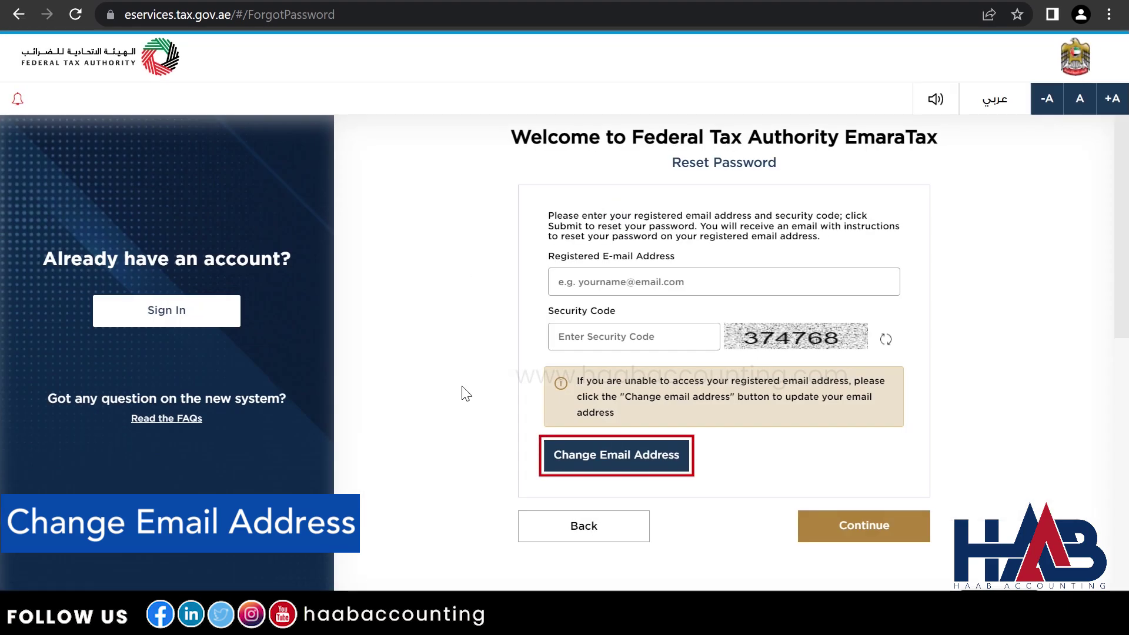
{"action": "left_click", "coordinate": [585, 467]}
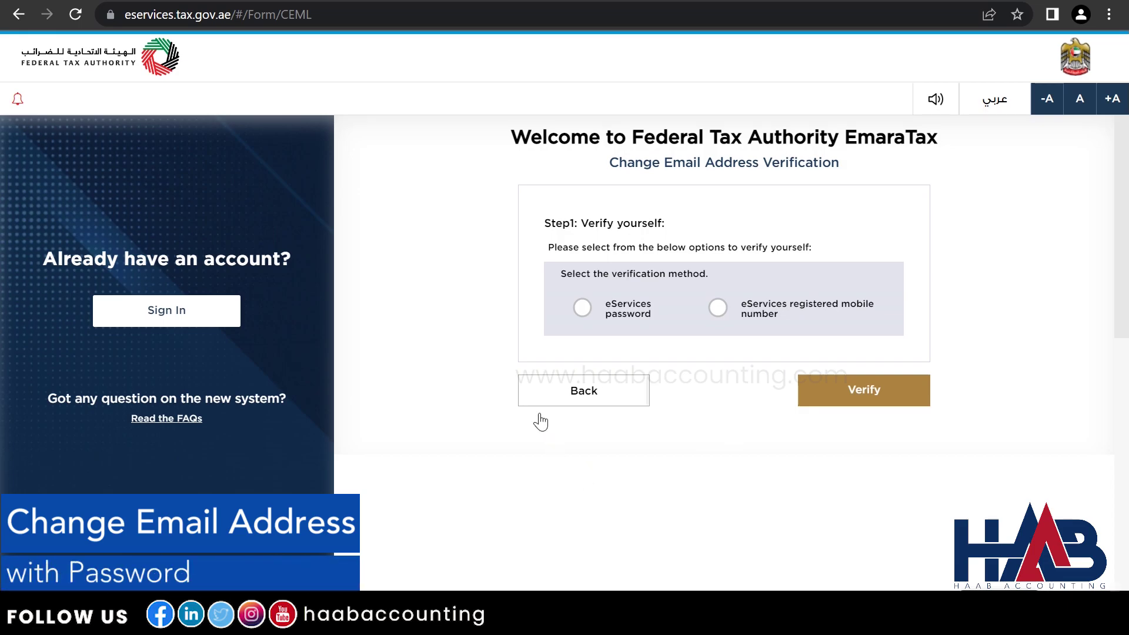
Step: Verify by eServices password, entering the old e-mail, account password and security code
{"action": "left_click", "coordinate": [583, 308]}
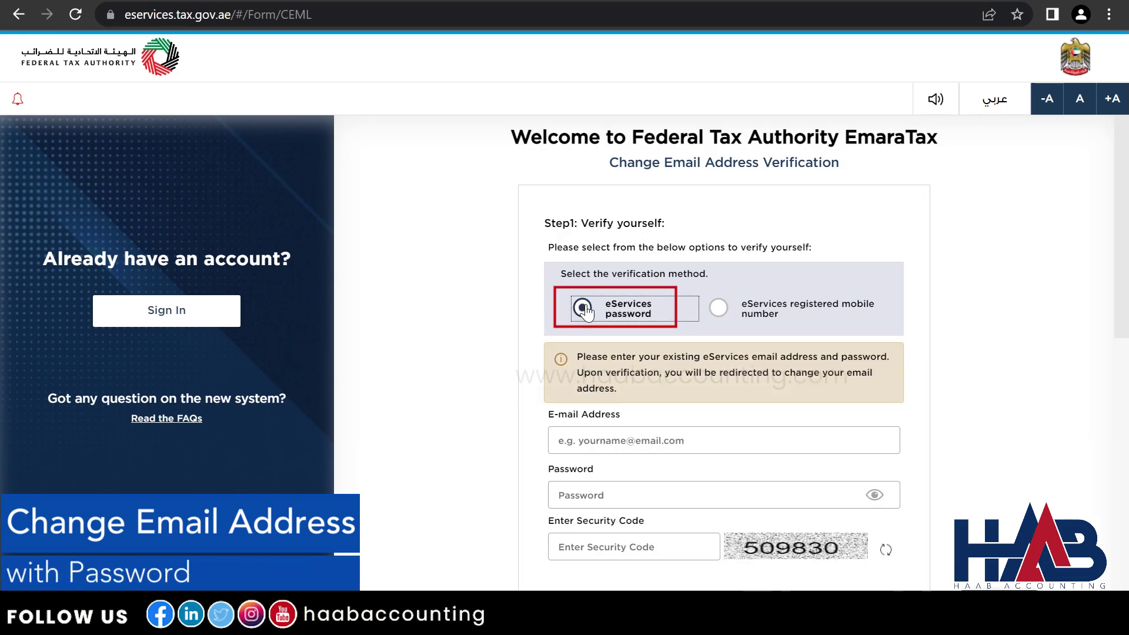
{"action": "left_click", "coordinate": [604, 445]}
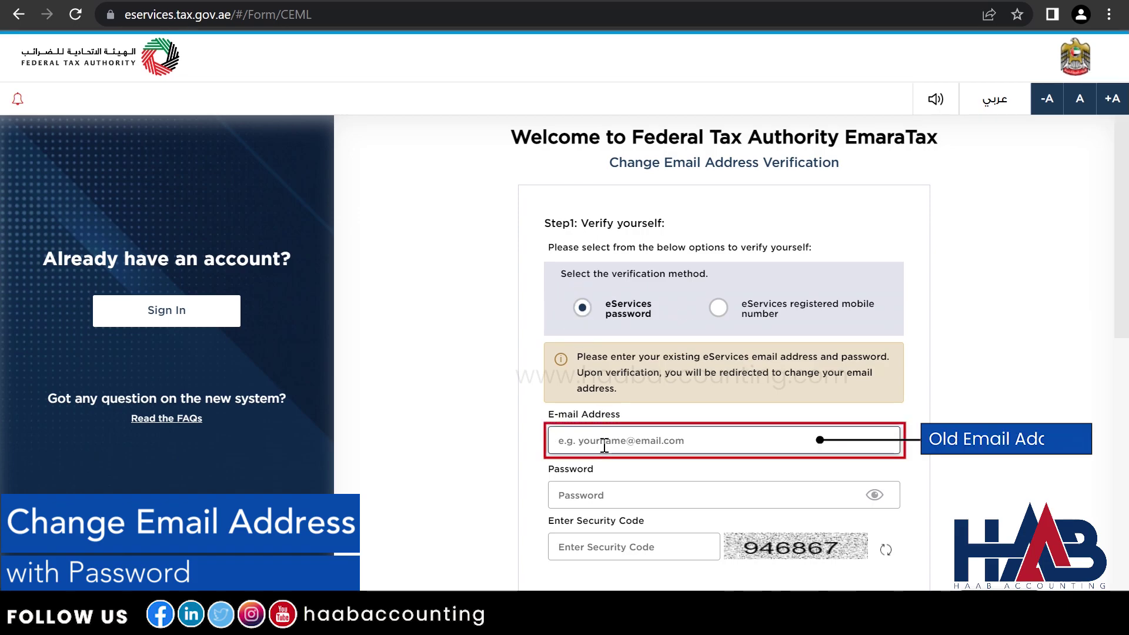
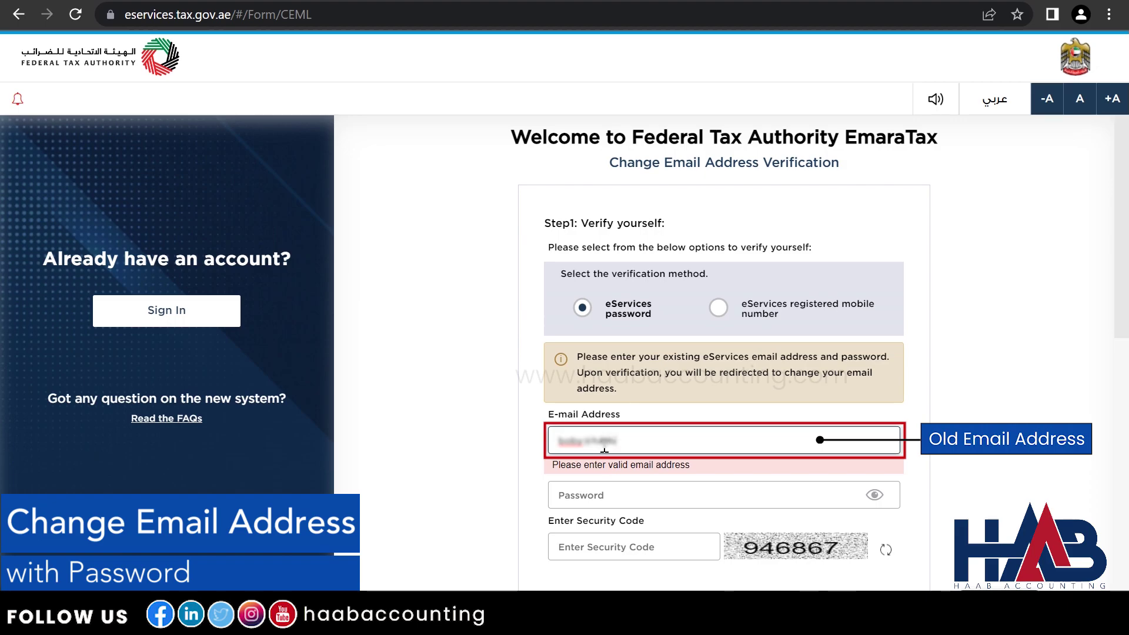
{"action": "key", "text": "Tab"}
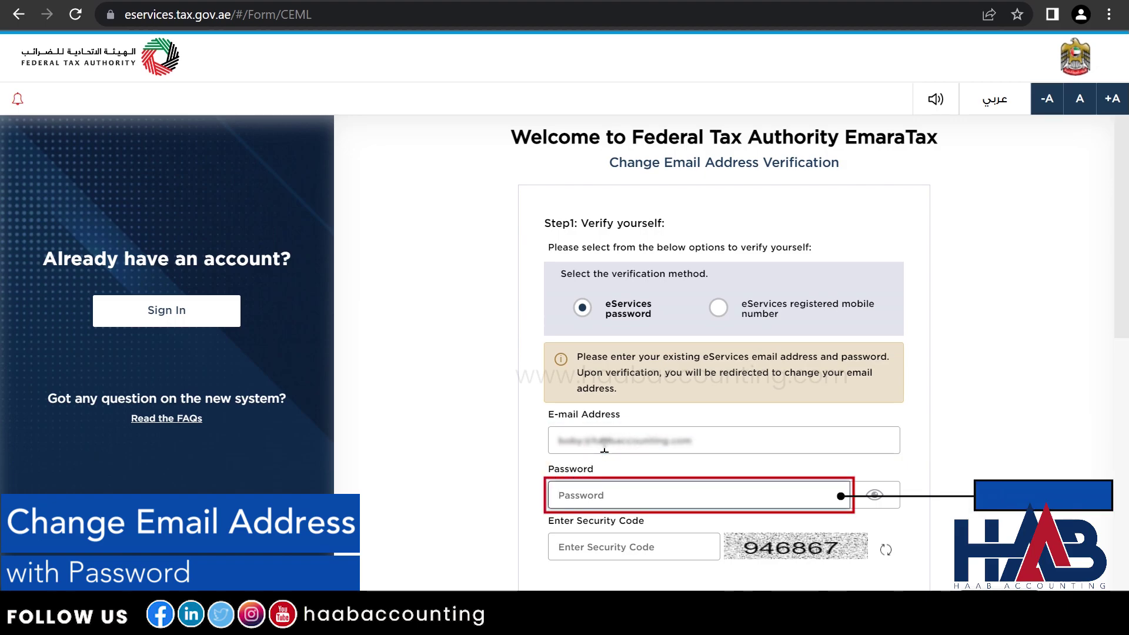
{"action": "type", "text": "•••••"}
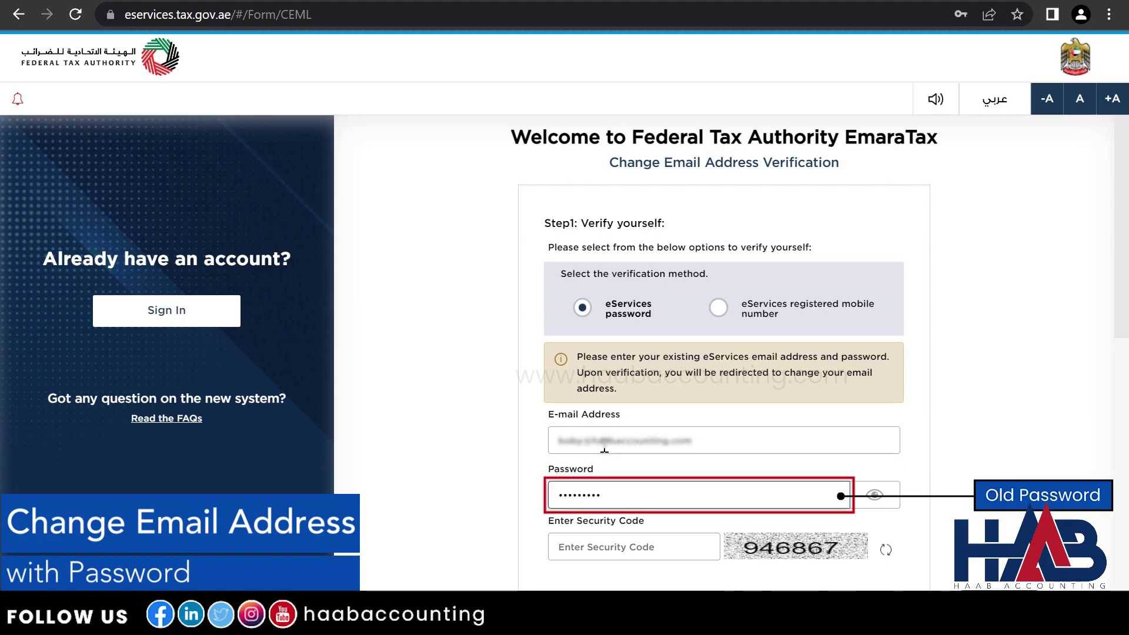
{"action": "left_click", "coordinate": [631, 546]}
{"action": "type", "text": "946867"}
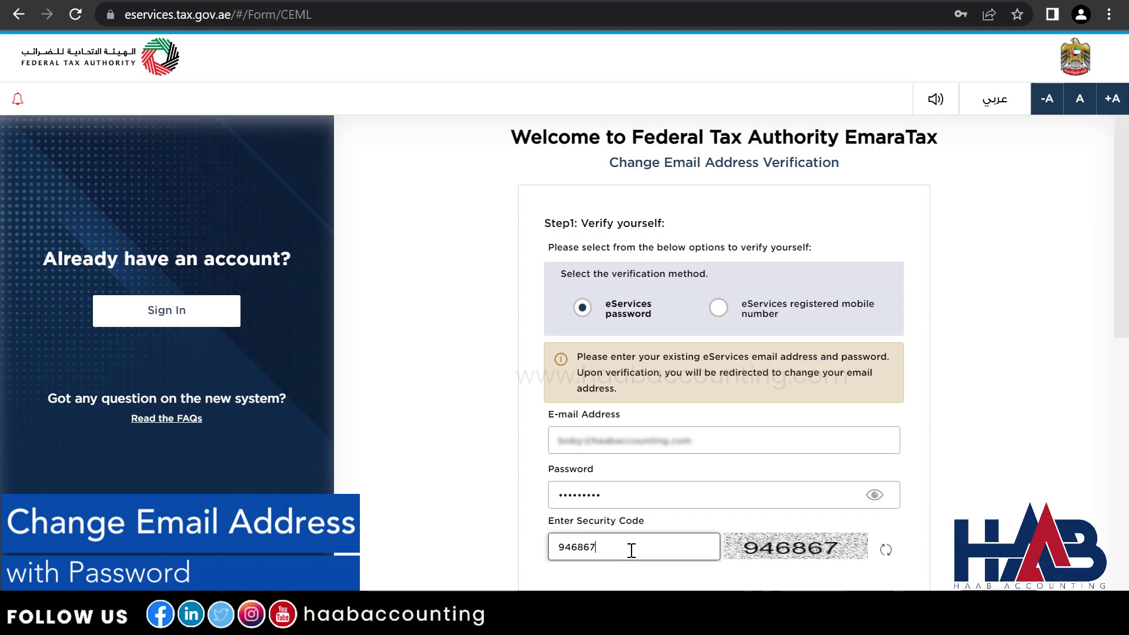
{"action": "scroll", "coordinate": [630, 550], "scroll_direction": "down", "scroll_amount": 3}
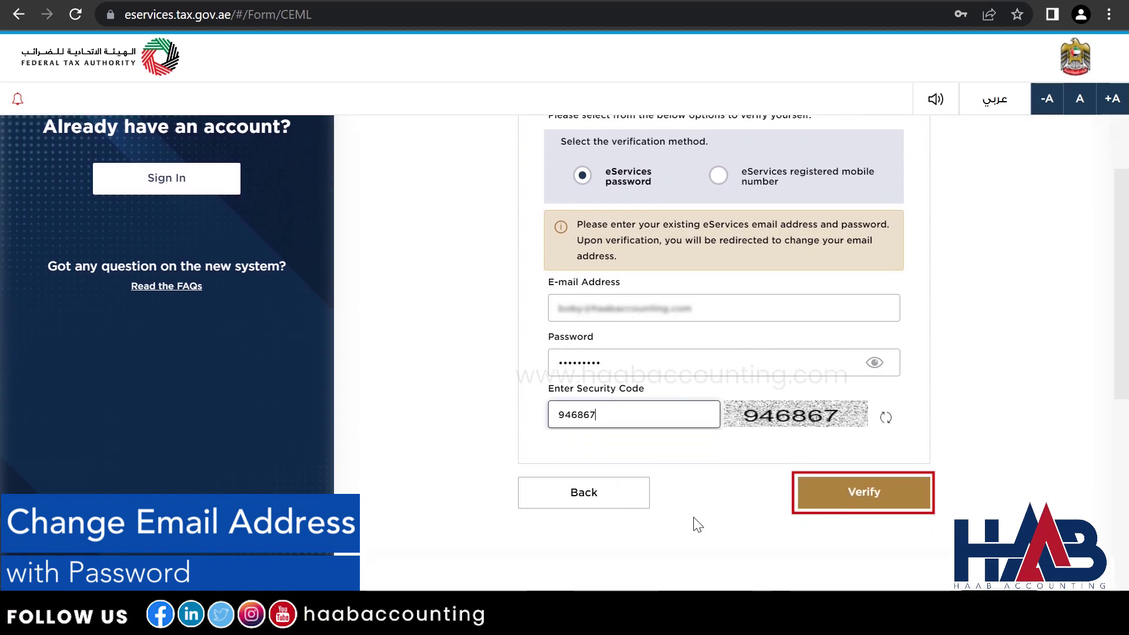
{"action": "left_click", "coordinate": [852, 497]}
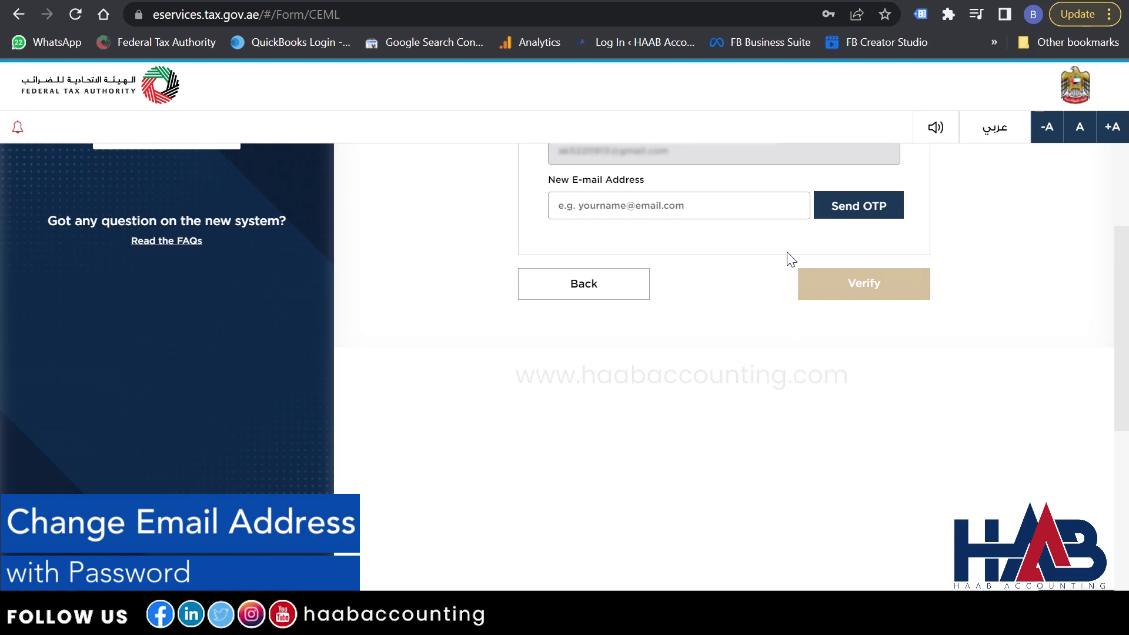
Step: Enter the new e-mail address and send a one-time passcode to it
{"action": "scroll", "coordinate": [789, 254], "scroll_direction": "up", "scroll_amount": 4}
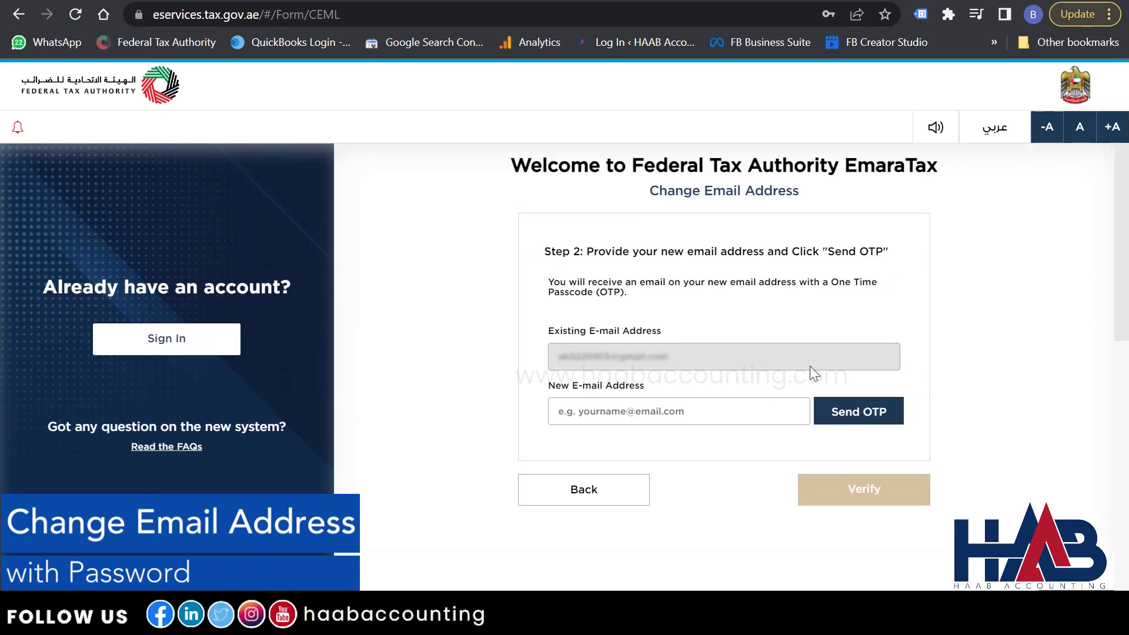
{"action": "left_click", "coordinate": [728, 406]}
{"action": "left_click", "coordinate": [630, 441]}
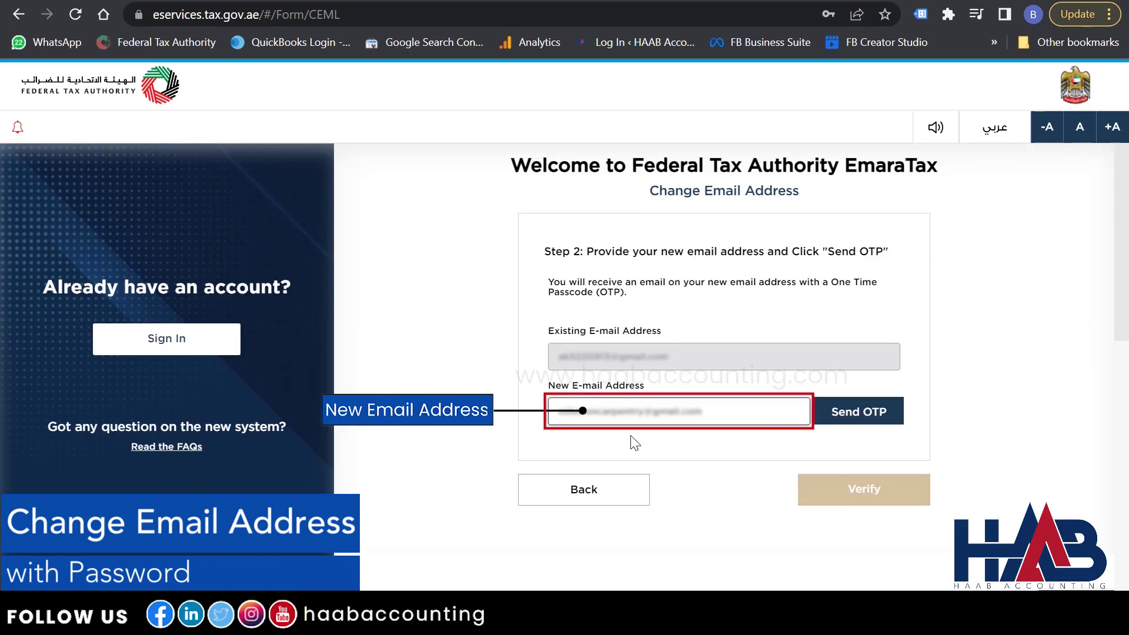
{"action": "left_click", "coordinate": [847, 413]}
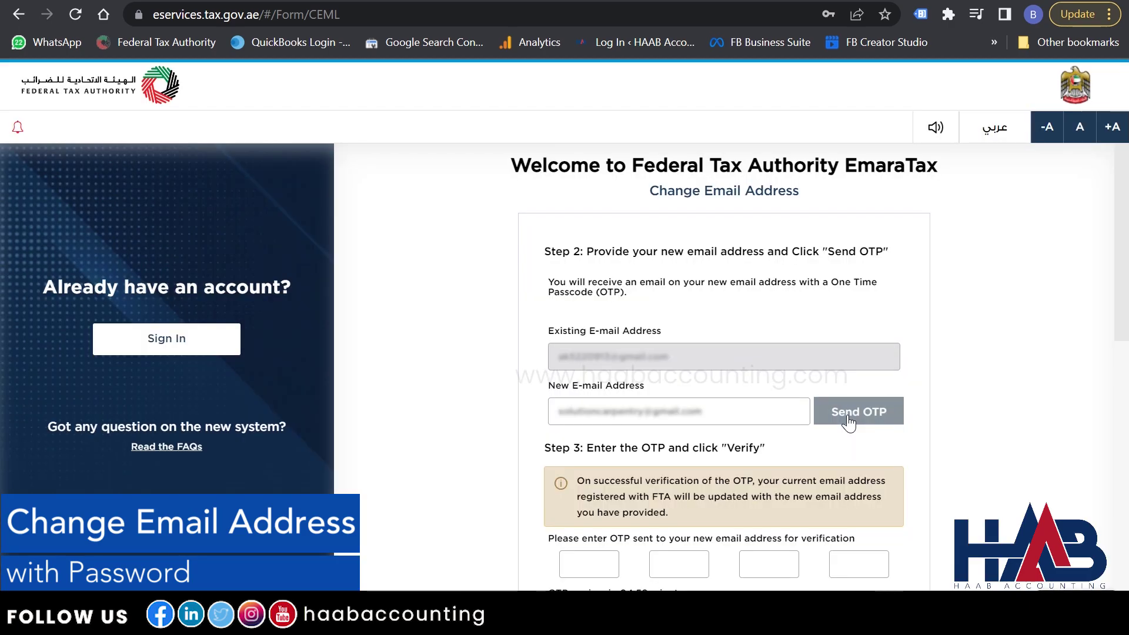
Step: Enter the four-digit OTP received and verify it to complete the e-mail change
{"action": "scroll", "coordinate": [771, 368], "scroll_direction": "down", "scroll_amount": 1}
{"action": "scroll", "coordinate": [770, 368], "scroll_direction": "down", "scroll_amount": 3}
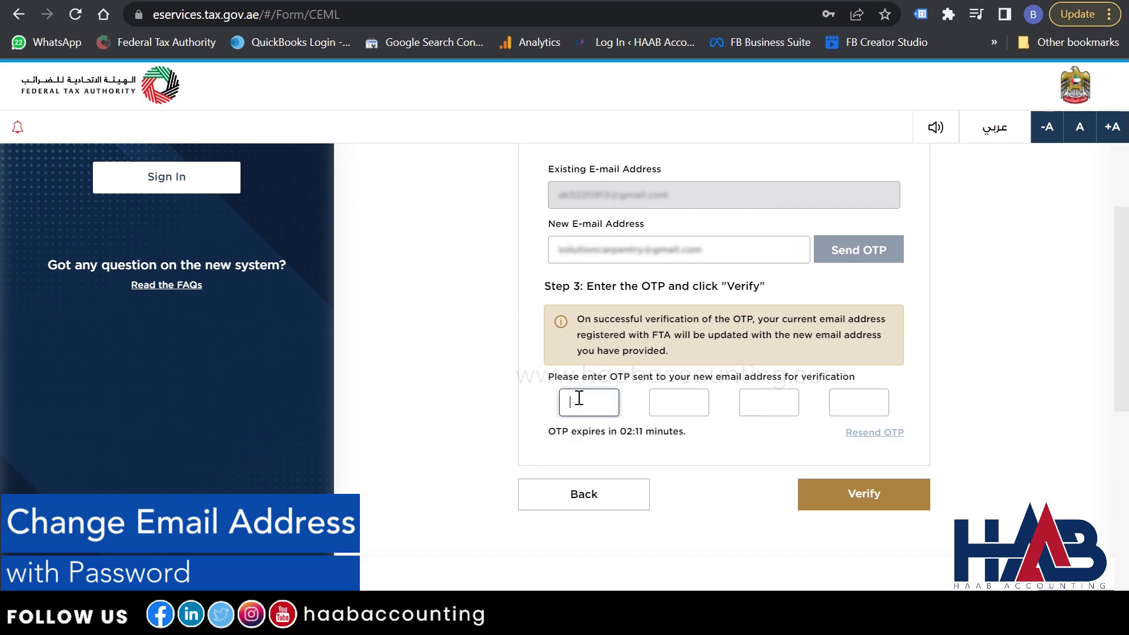
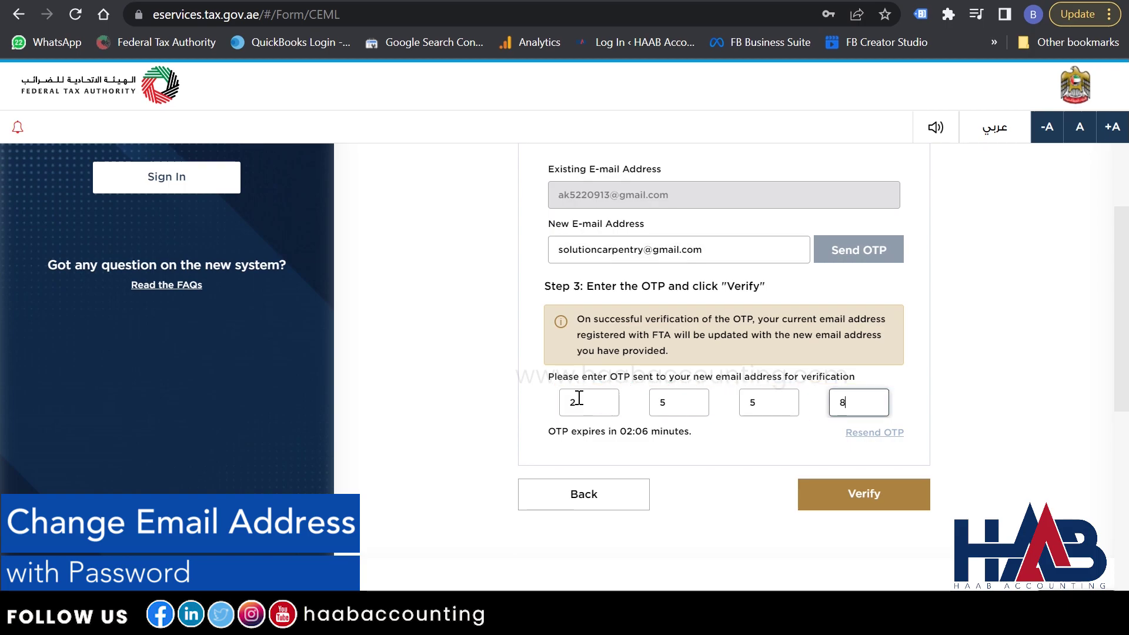
{"action": "left_click", "coordinate": [836, 502]}
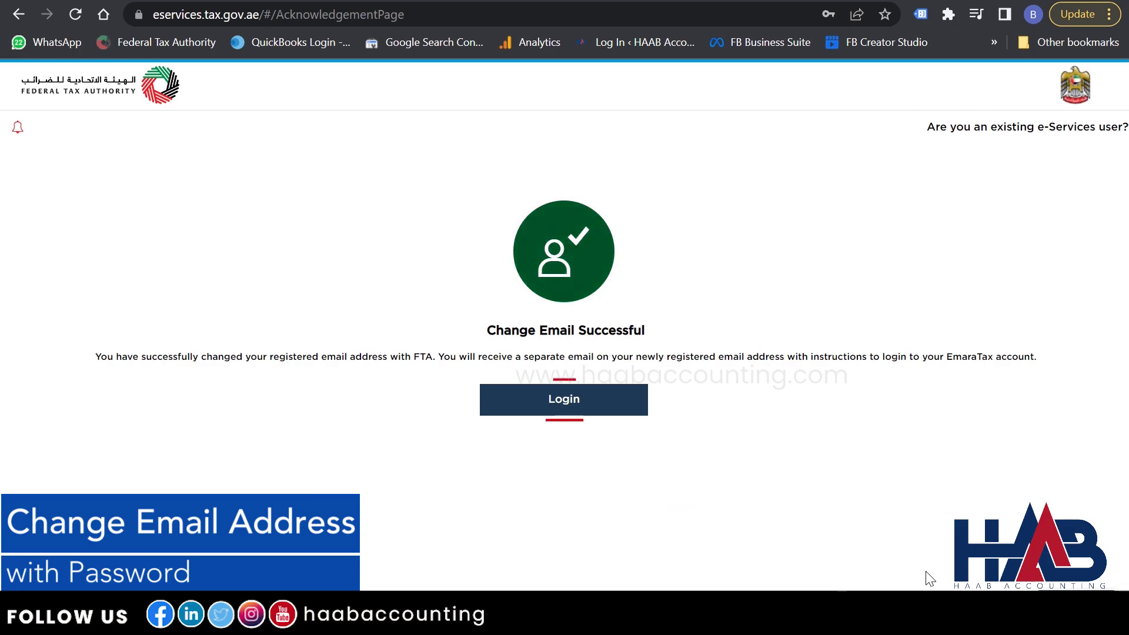
Step: Leave the Change Email Successful confirmation for the e-Services login page
{"action": "left_click", "coordinate": [586, 409]}
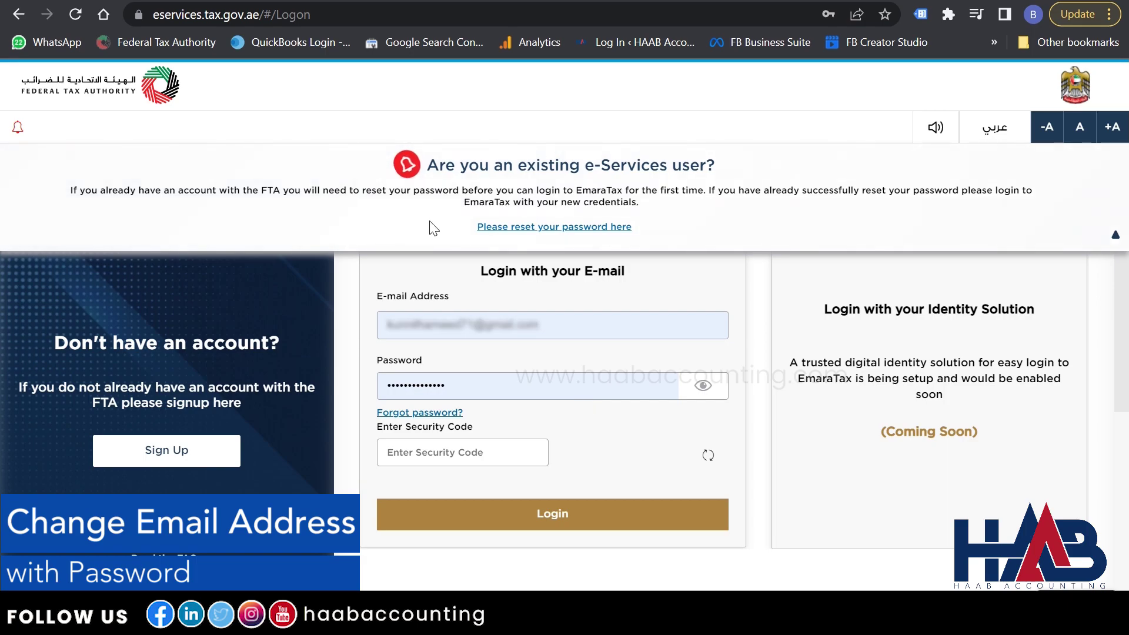
Step: Request a password reset for the new email with the security code, and acknowledge the success message
{"action": "left_click", "coordinate": [599, 234]}
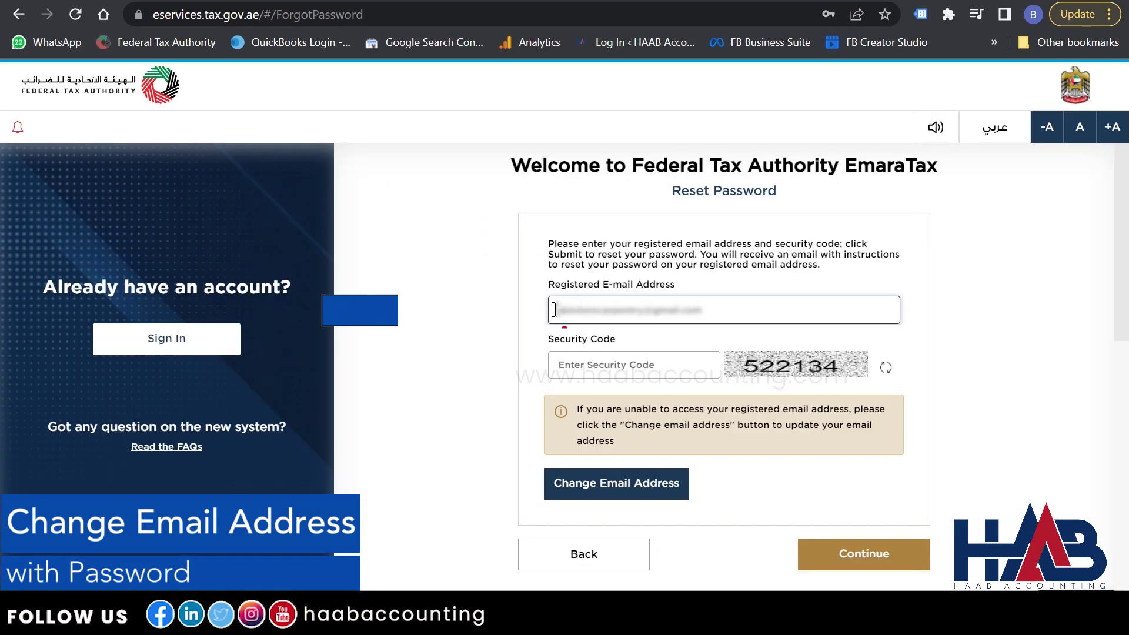
{"action": "left_click", "coordinate": [606, 365]}
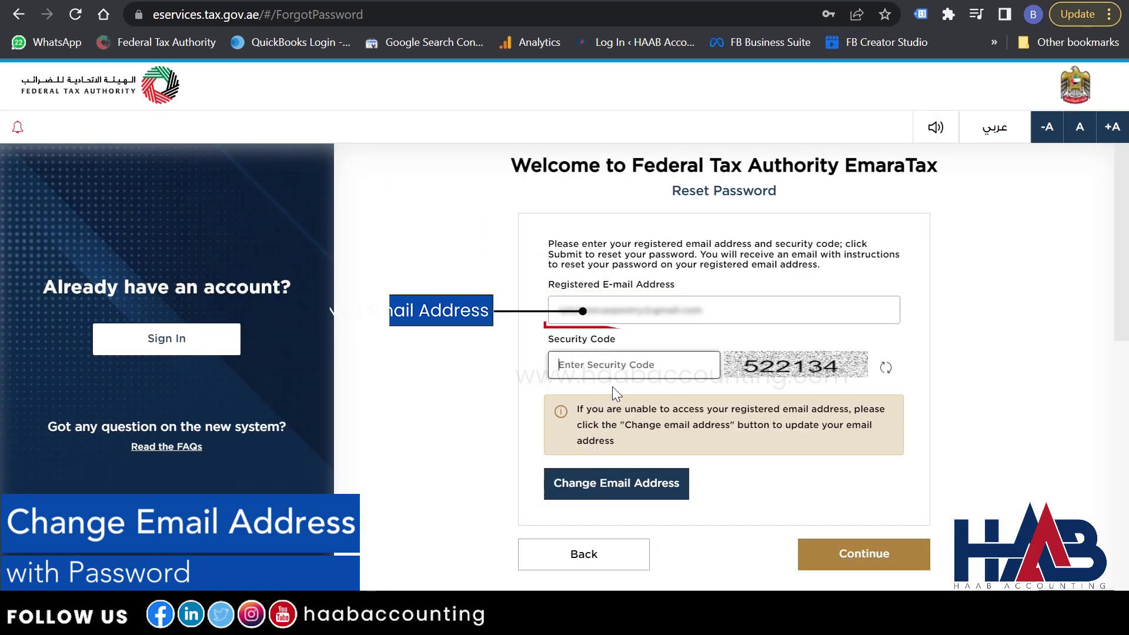
{"action": "type", "text": "522134"}
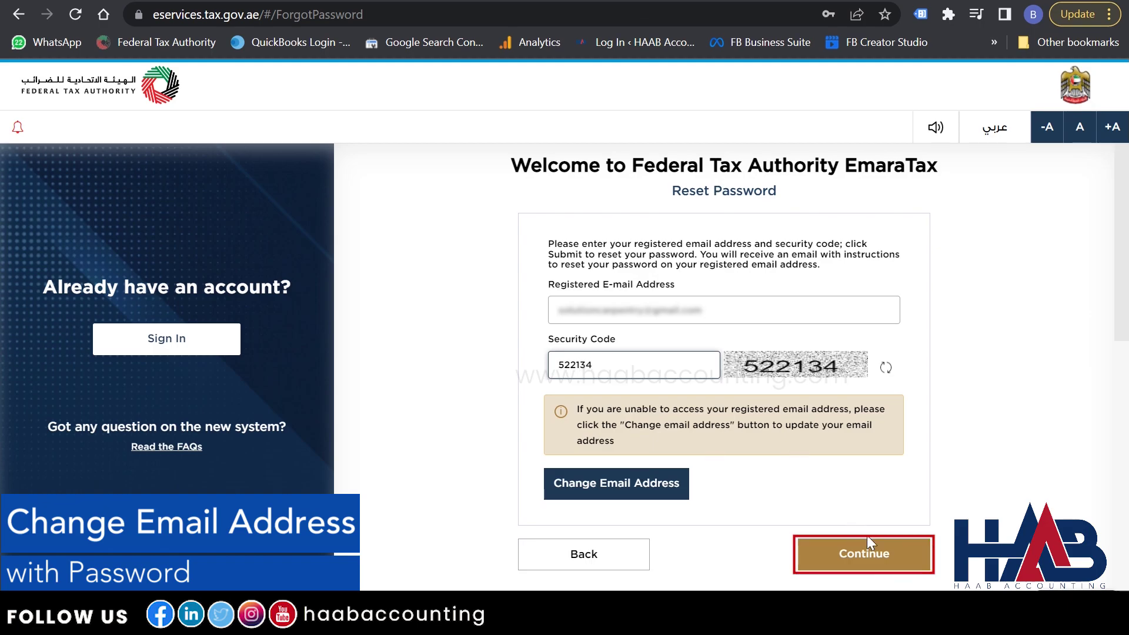
{"action": "left_click", "coordinate": [874, 558]}
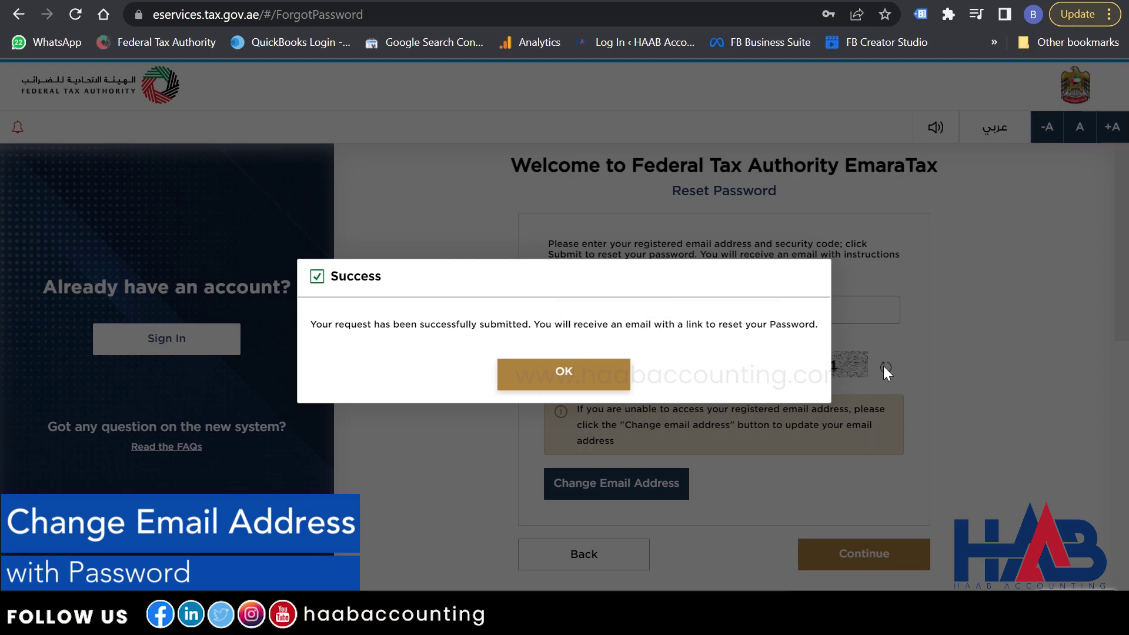
{"action": "left_click", "coordinate": [568, 379]}
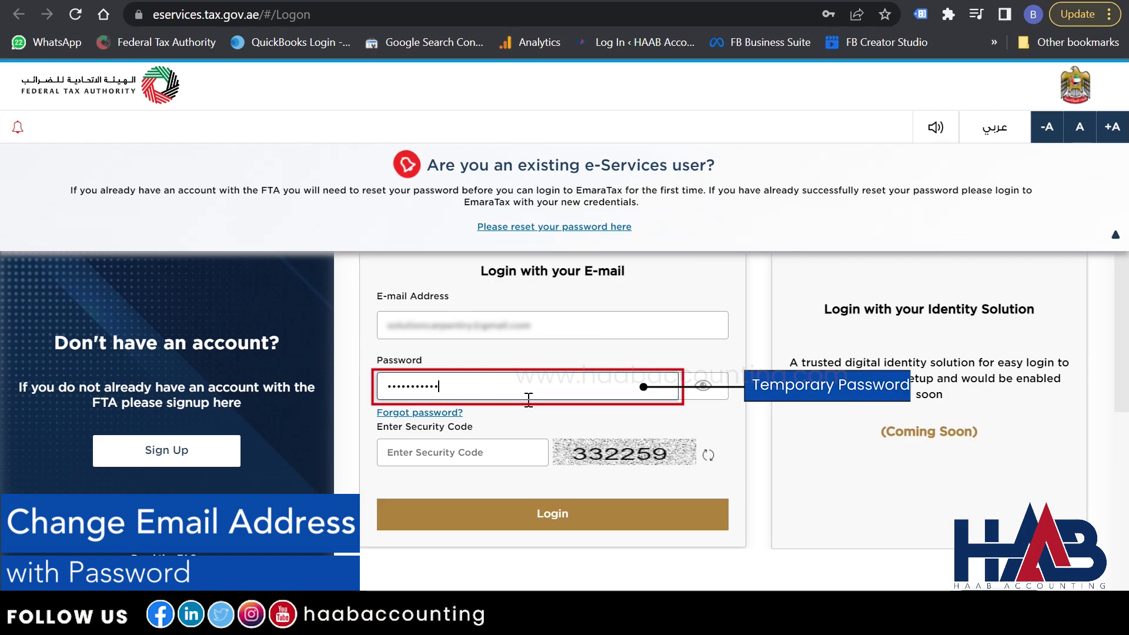
Step: Log in with the temporary password and security code, then dismiss the initial-password warning
{"action": "left_click", "coordinate": [500, 452]}
{"action": "type", "text": "332"}
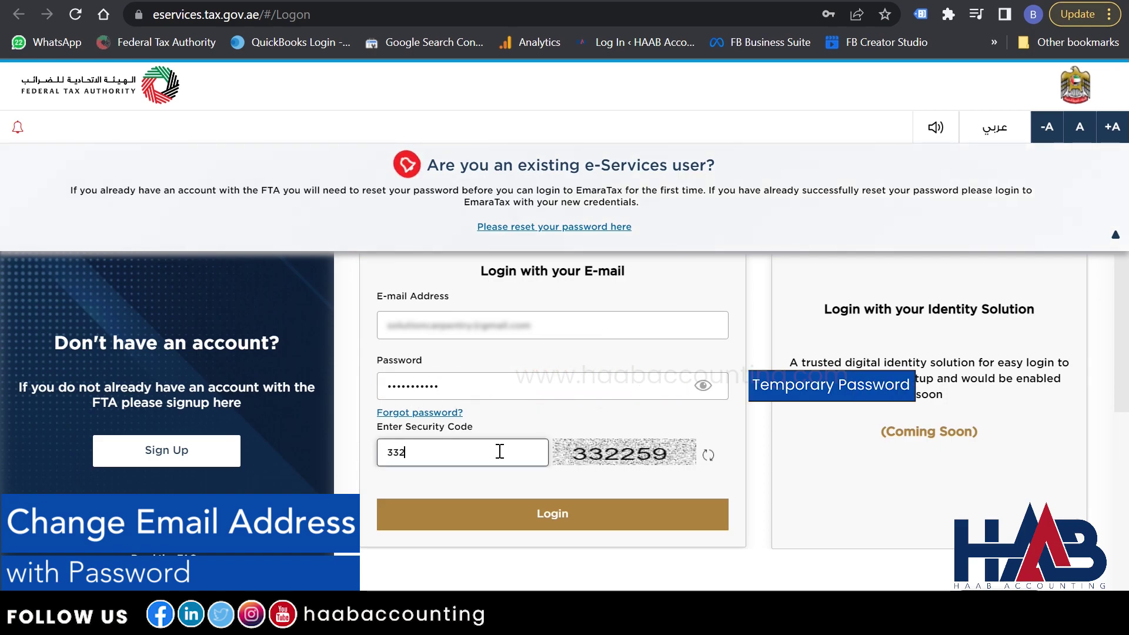
{"action": "type", "text": "259"}
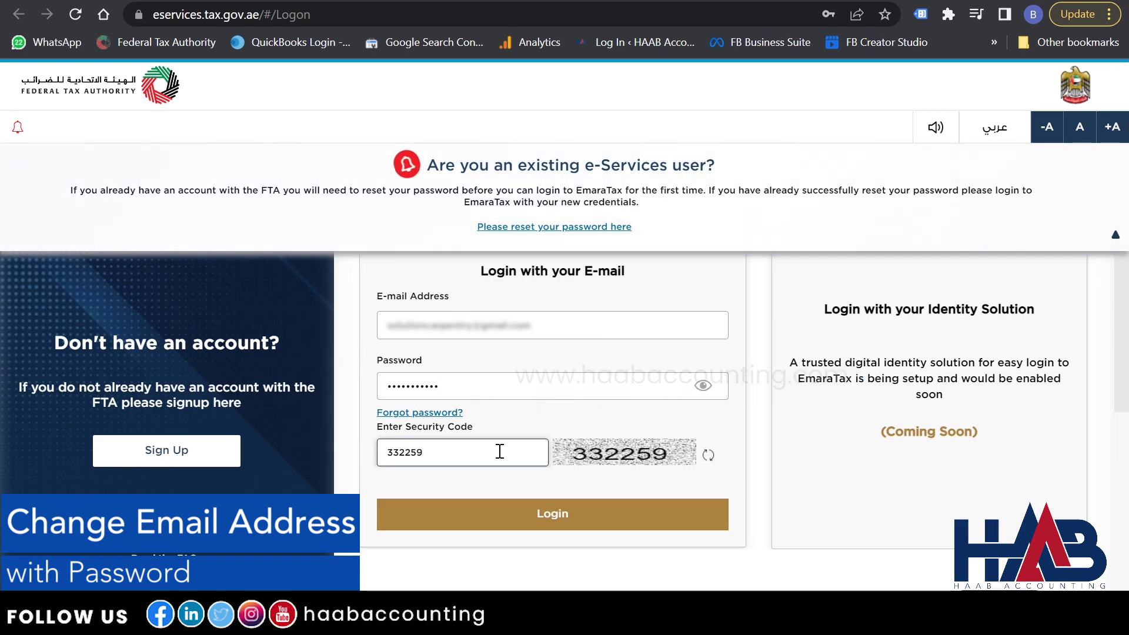
{"action": "left_click", "coordinate": [498, 525]}
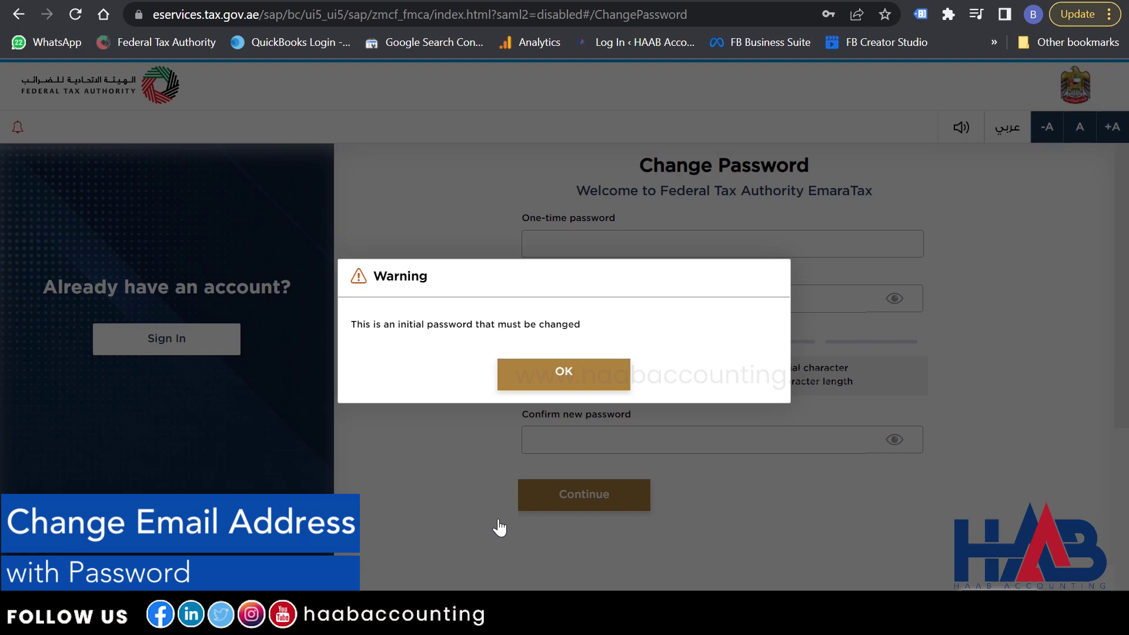
{"action": "left_click", "coordinate": [556, 388]}
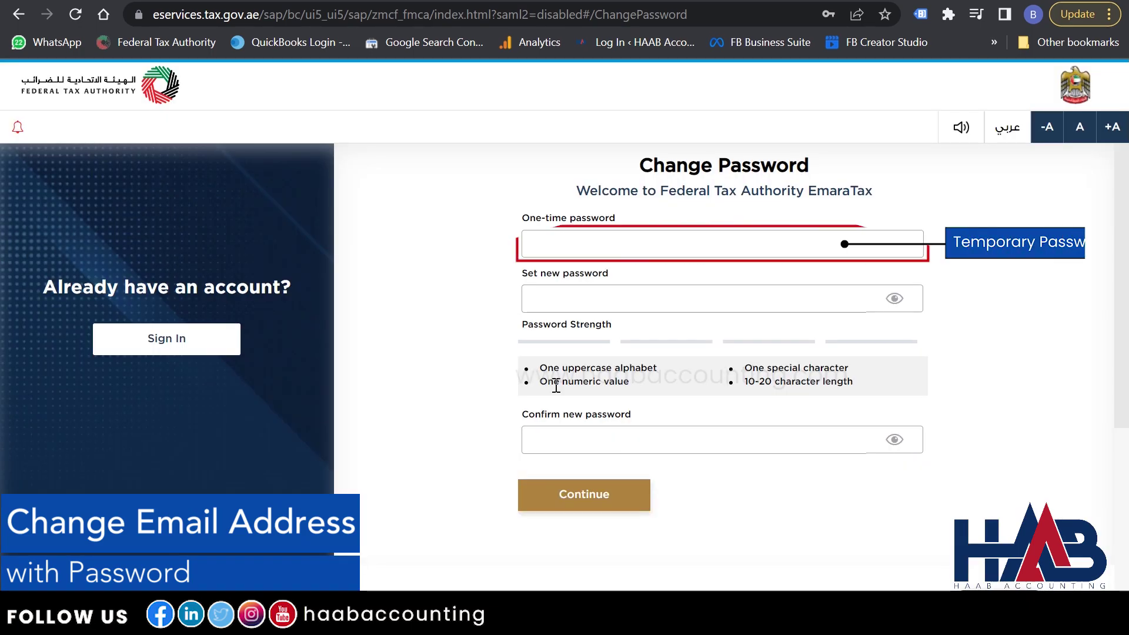
Step: Paste the temporary password as the one-time password, then set and confirm a strong new password
{"action": "left_click", "coordinate": [574, 248]}
{"action": "key", "text": "ctrl+v"}
{"action": "key", "text": "Tab"}
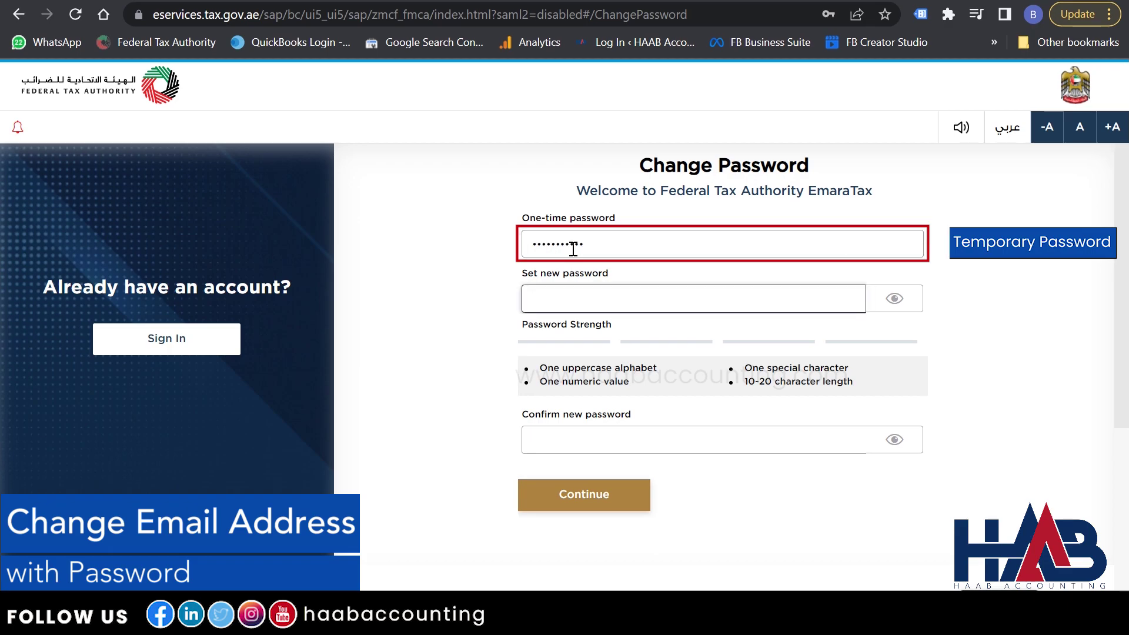
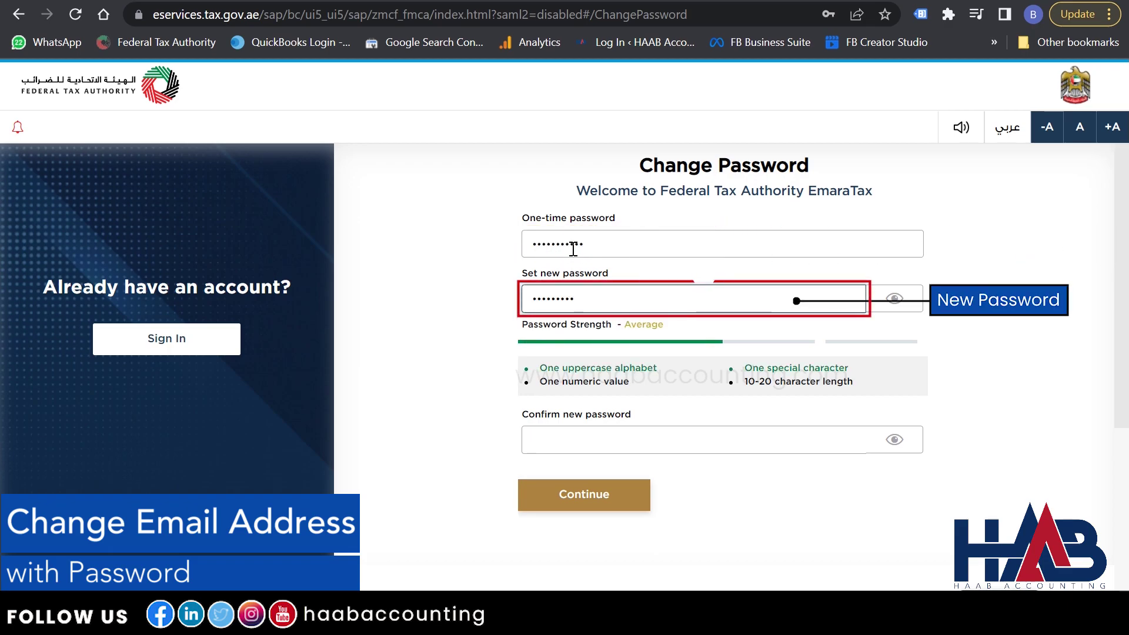
{"action": "left_click", "coordinate": [651, 436]}
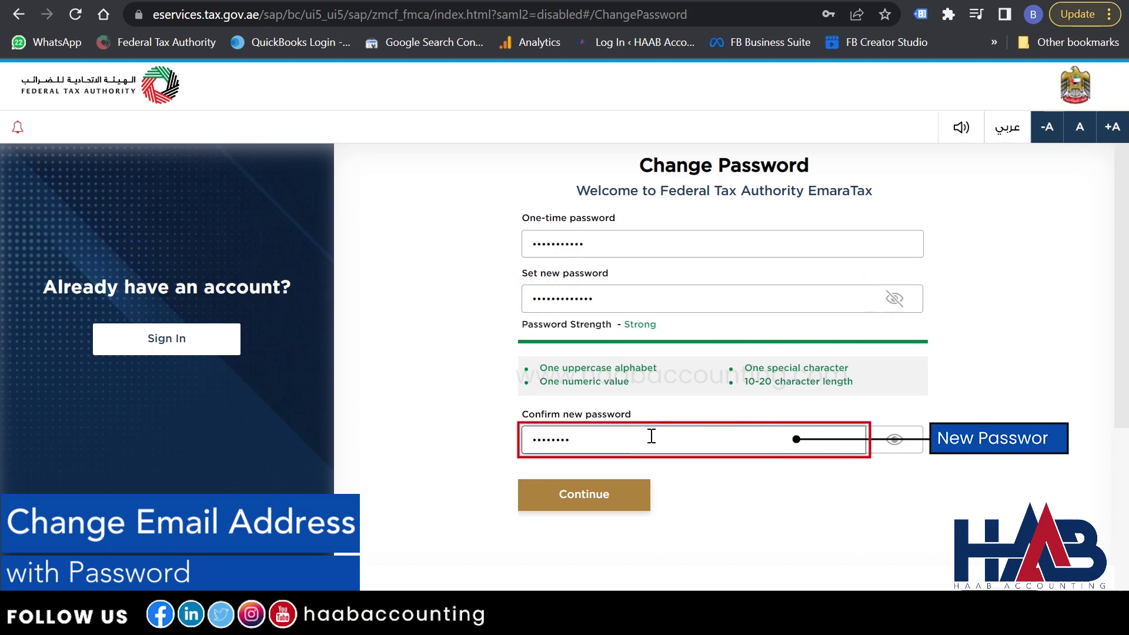
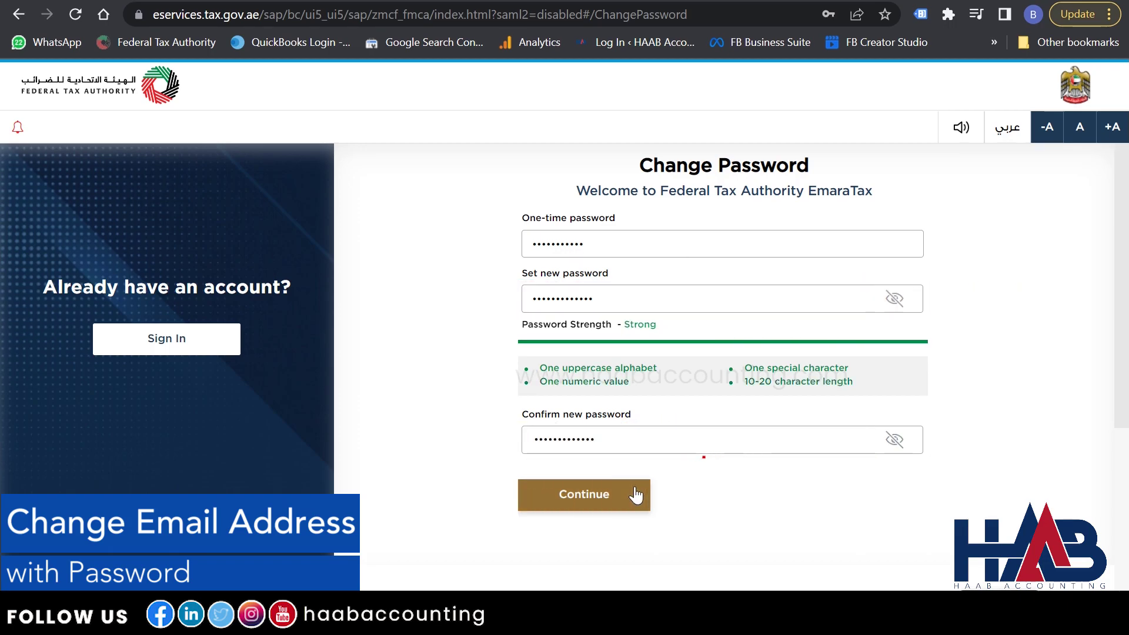
{"action": "left_click", "coordinate": [634, 495]}
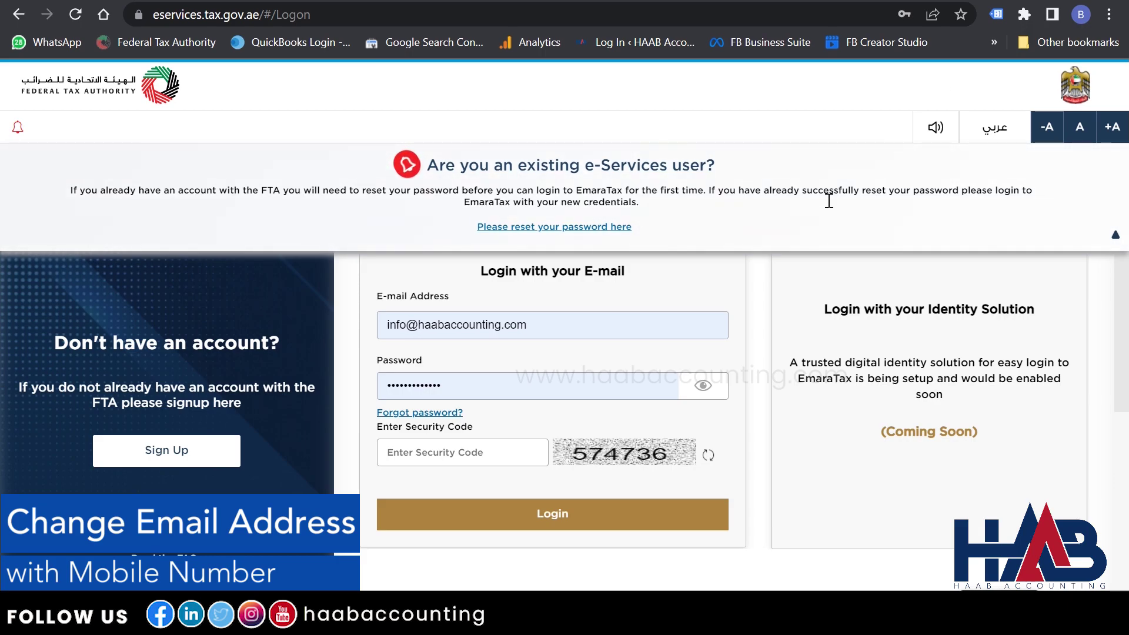
Step: Go from the password reset page to Change Email Address Verification
{"action": "left_click", "coordinate": [622, 228]}
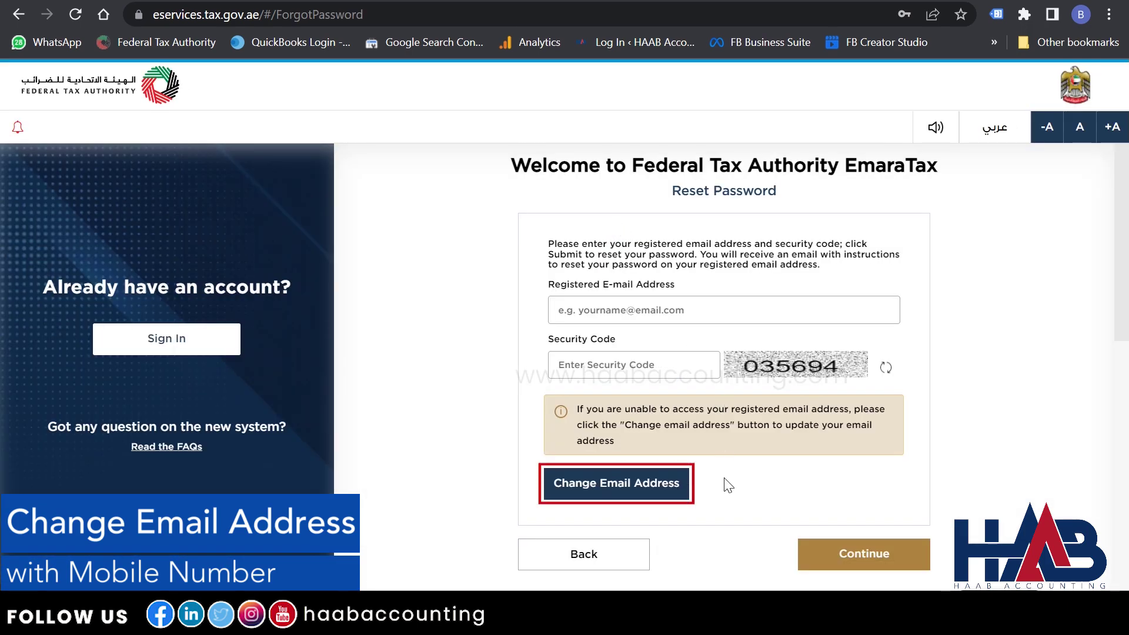
{"action": "left_click", "coordinate": [663, 488]}
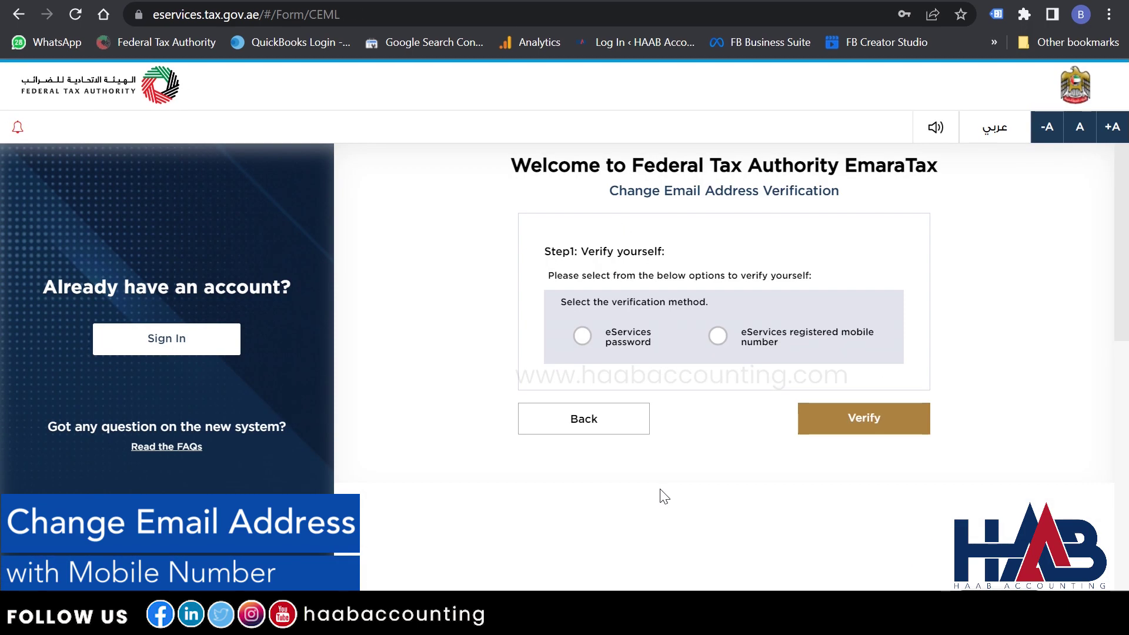
Step: Choose registered-mobile verification and verify the previously registered email address
{"action": "left_click", "coordinate": [725, 341]}
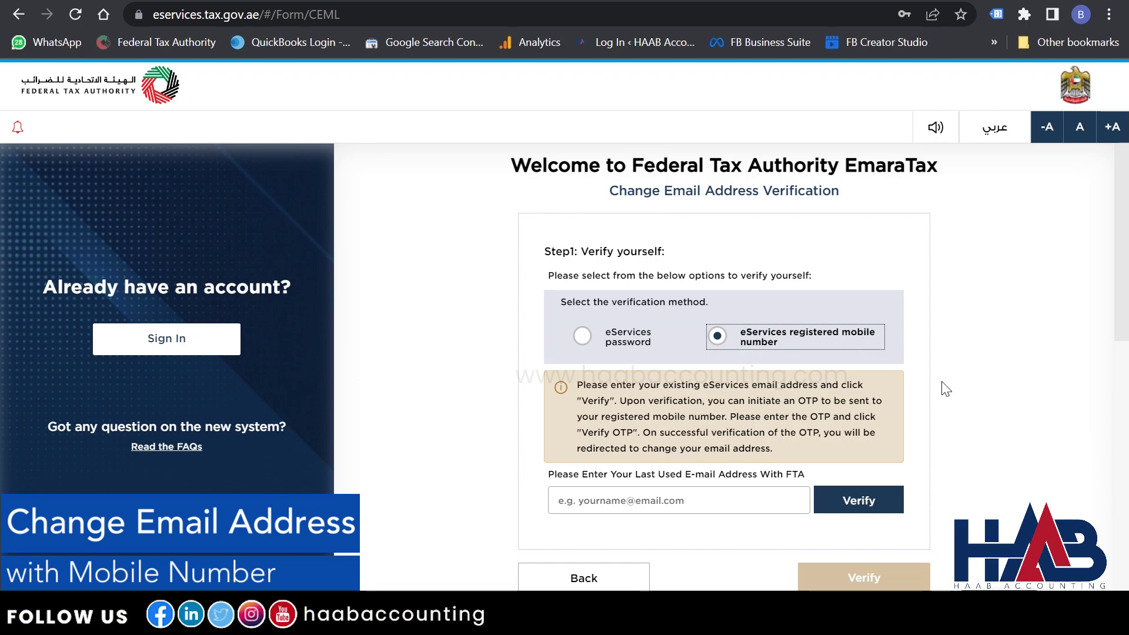
{"action": "scroll", "coordinate": [943, 385], "scroll_direction": "down", "scroll_amount": 1}
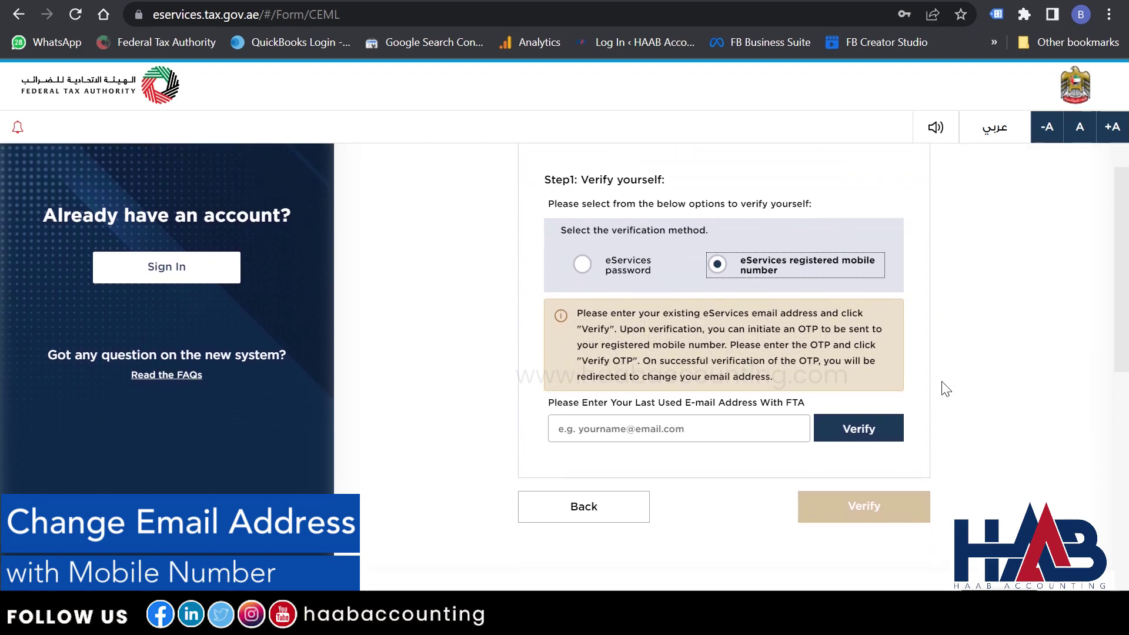
{"action": "left_click", "coordinate": [735, 426]}
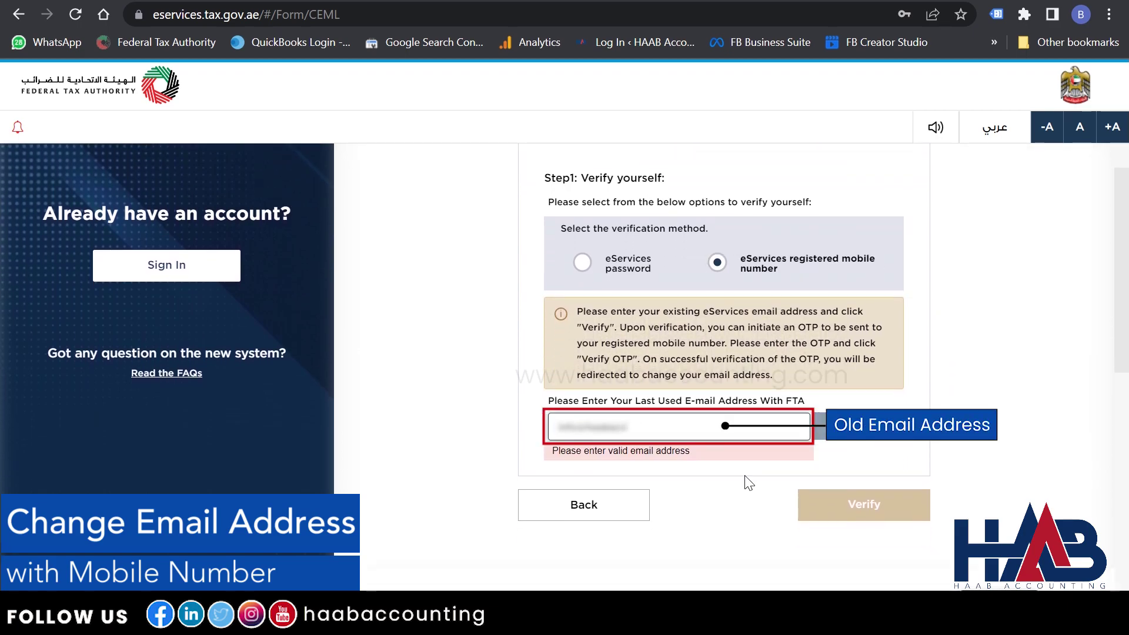
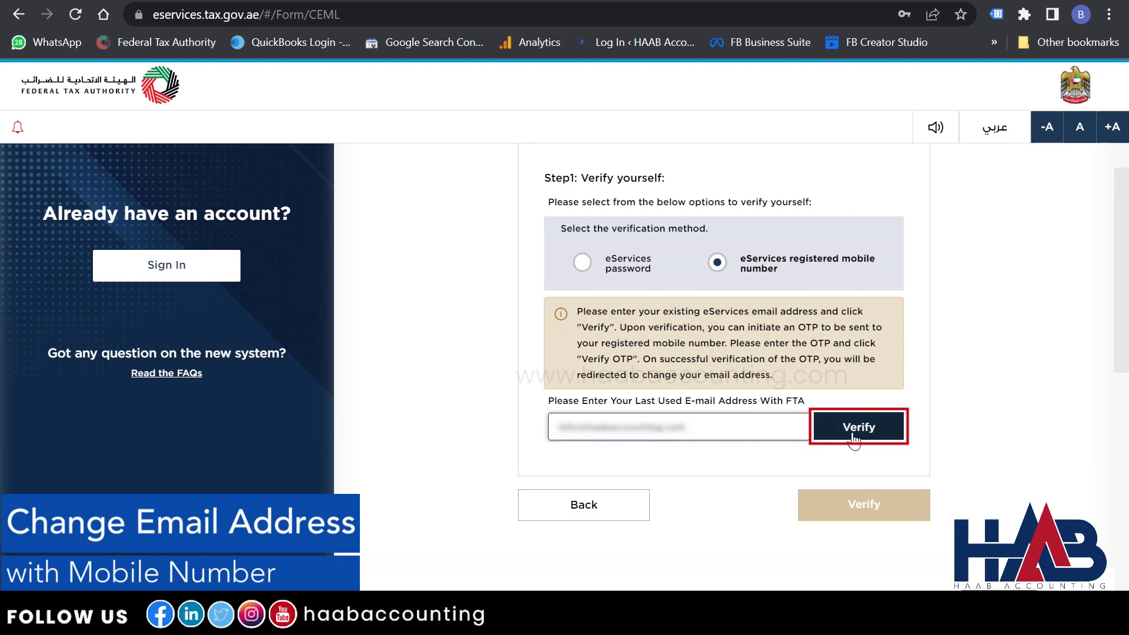
{"action": "left_click", "coordinate": [852, 436]}
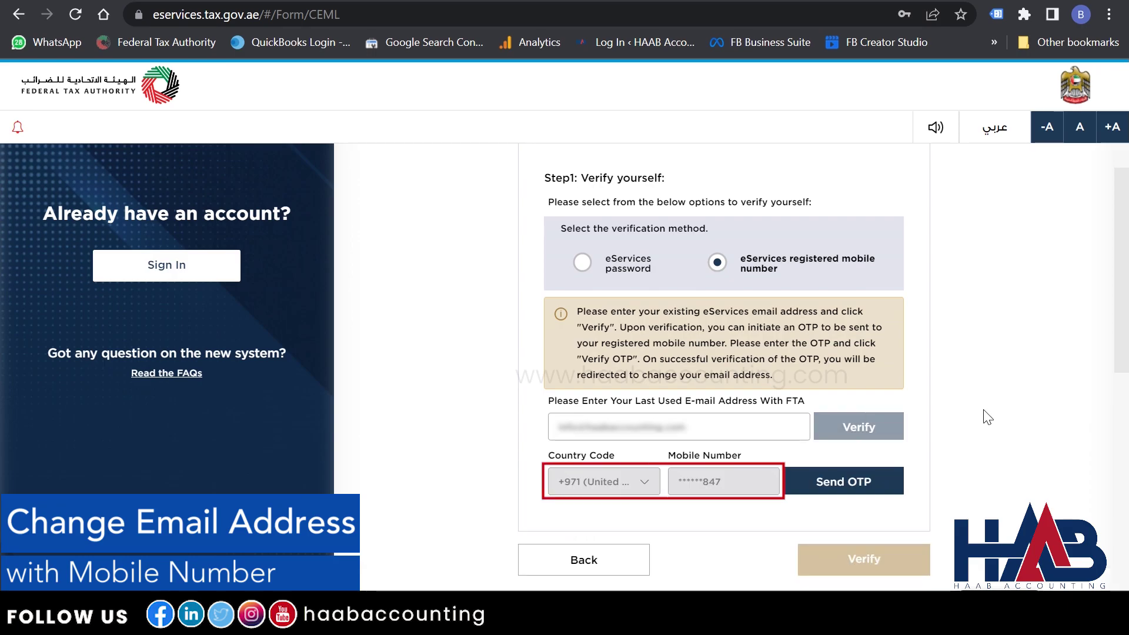
Step: Send a one-time code to the registered mobile and enter it to reach the new-email step
{"action": "scroll", "coordinate": [987, 418], "scroll_direction": "down", "scroll_amount": 1}
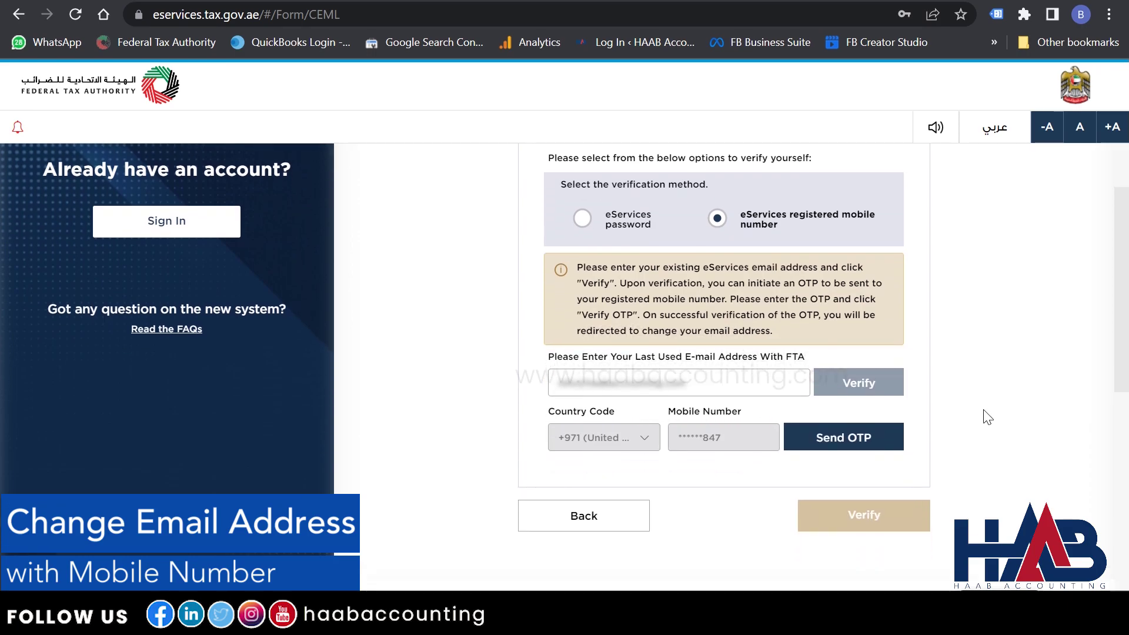
{"action": "scroll", "coordinate": [964, 424], "scroll_direction": "down", "scroll_amount": 1}
{"action": "left_click", "coordinate": [857, 428]}
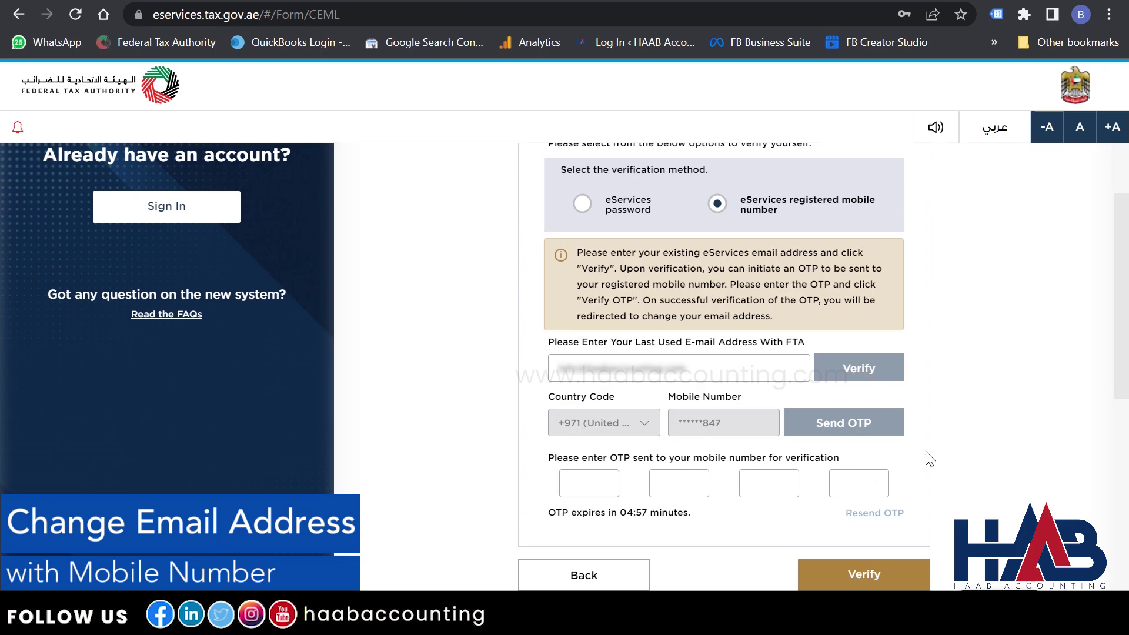
{"action": "scroll", "coordinate": [959, 458], "scroll_direction": "down", "scroll_amount": 1}
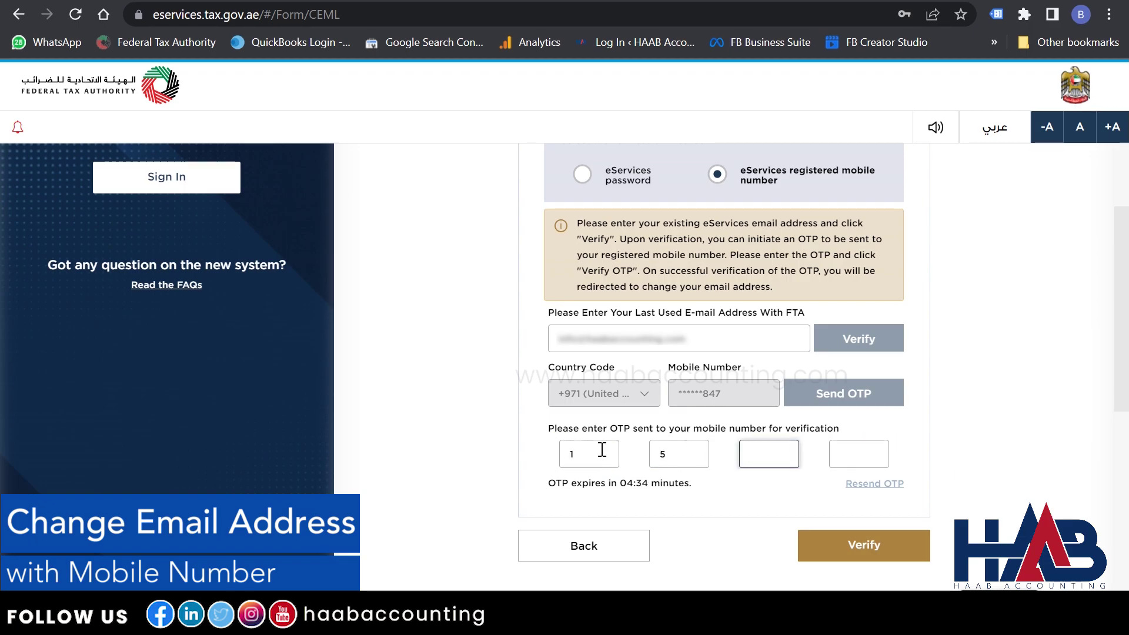
{"action": "type", "text": "7"}
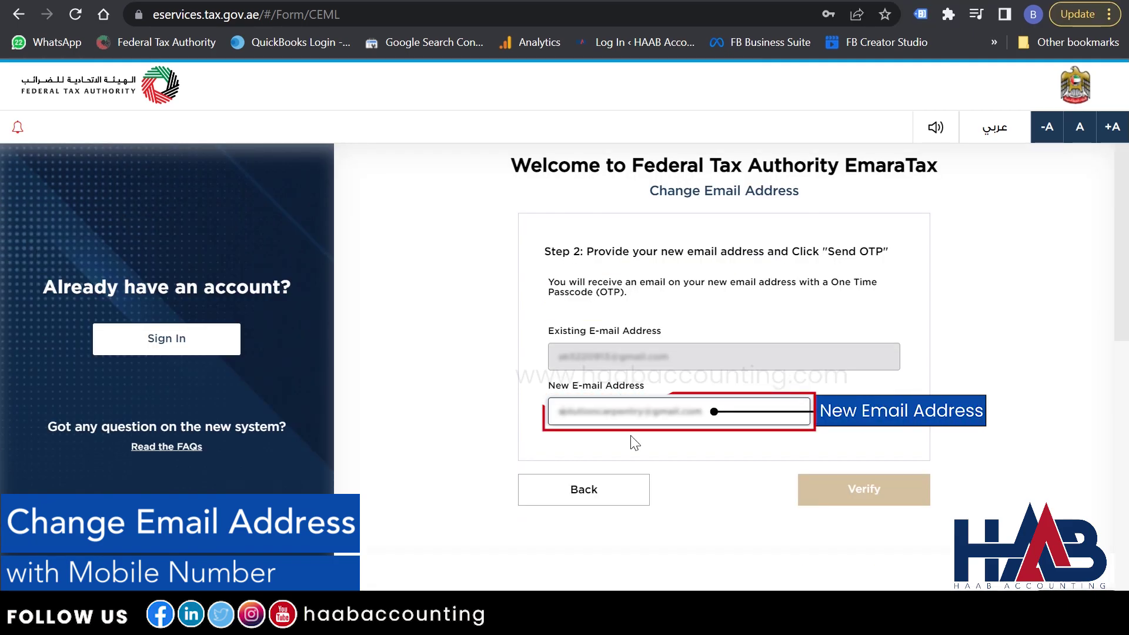
Step: Send a one-time code to the new email and submit the emailed four-digit code
{"action": "left_click", "coordinate": [846, 423]}
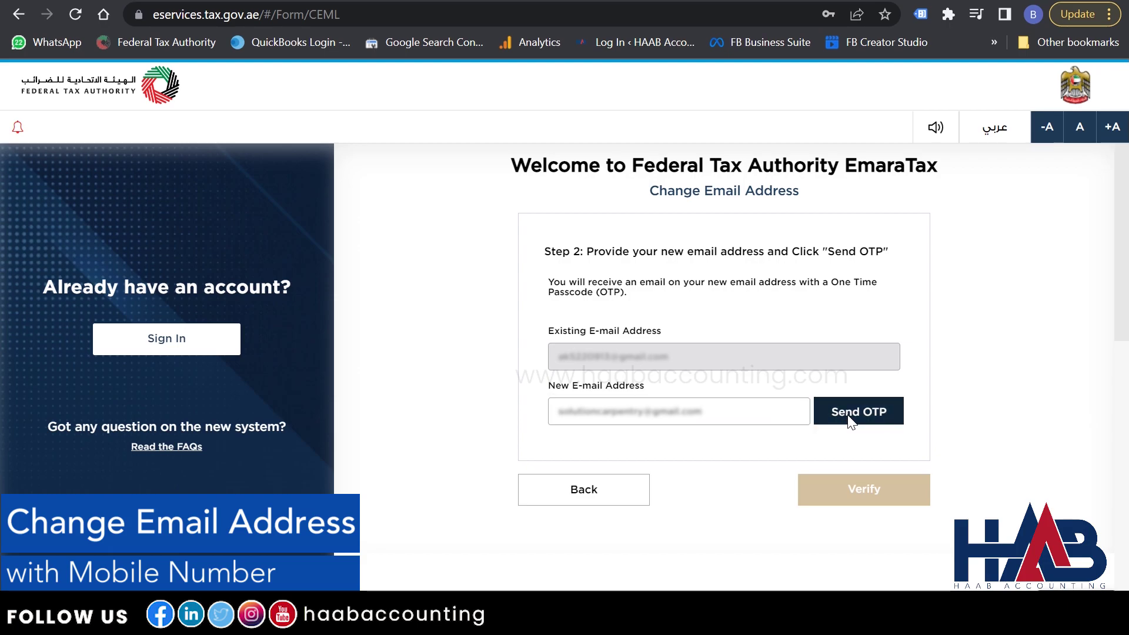
{"action": "left_click", "coordinate": [848, 415]}
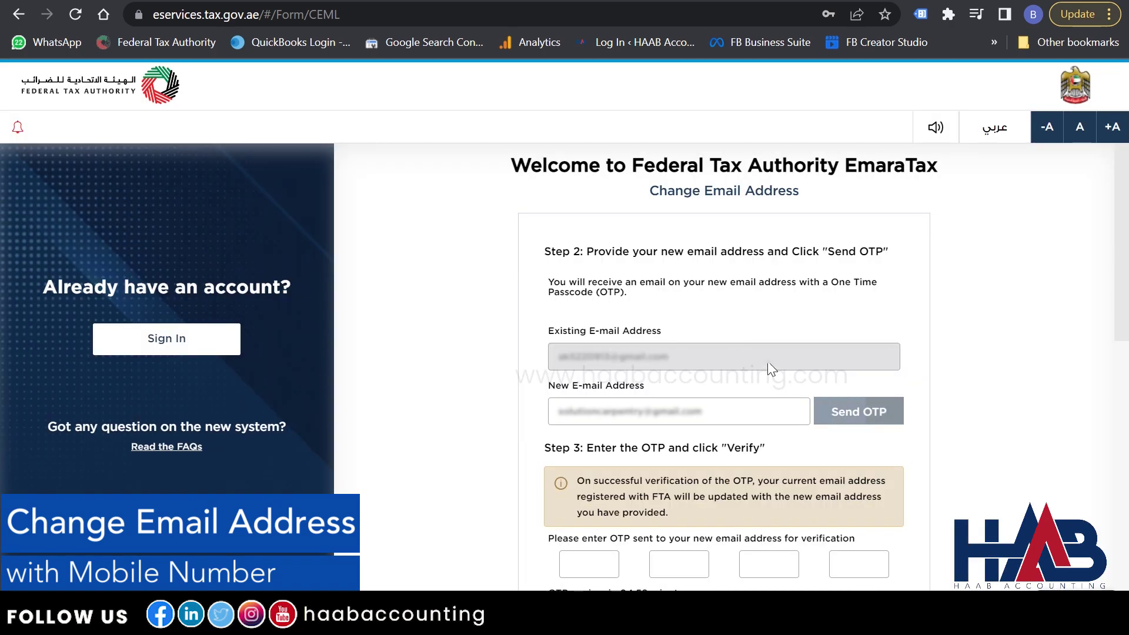
{"action": "scroll", "coordinate": [767, 365], "scroll_direction": "down", "scroll_amount": 2}
{"action": "scroll", "coordinate": [767, 361], "scroll_direction": "down", "scroll_amount": 1}
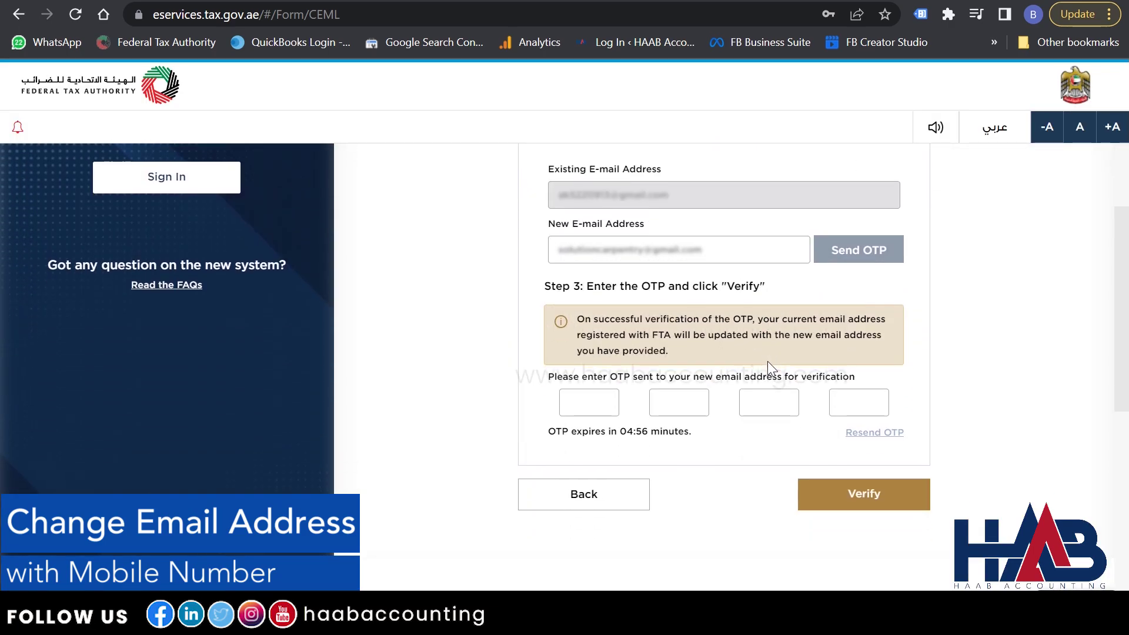
{"action": "left_click", "coordinate": [579, 398]}
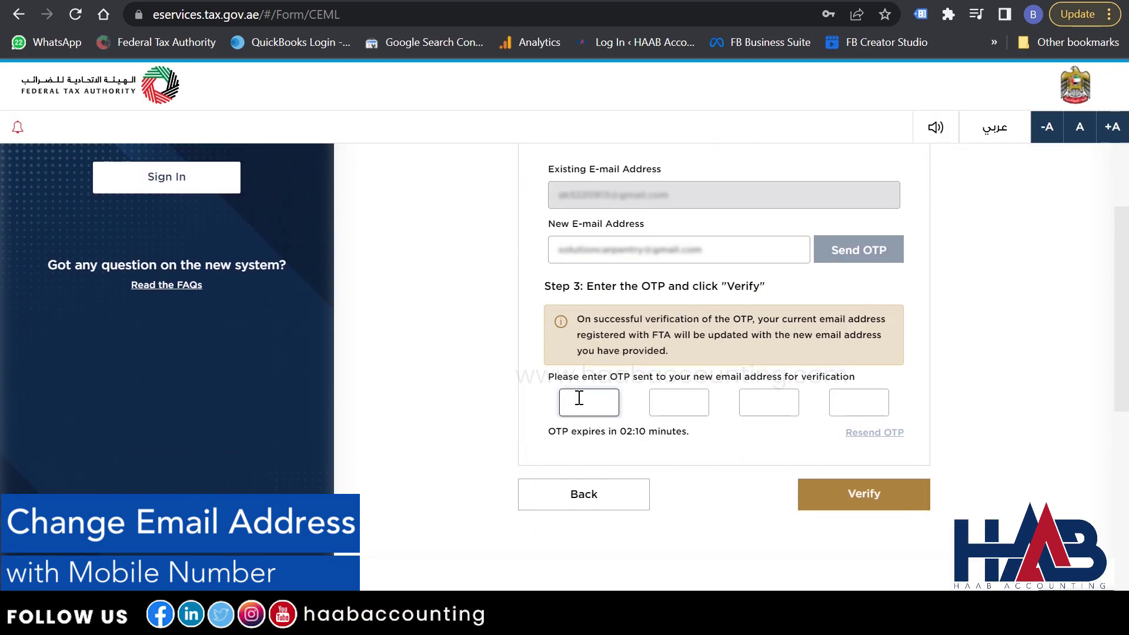
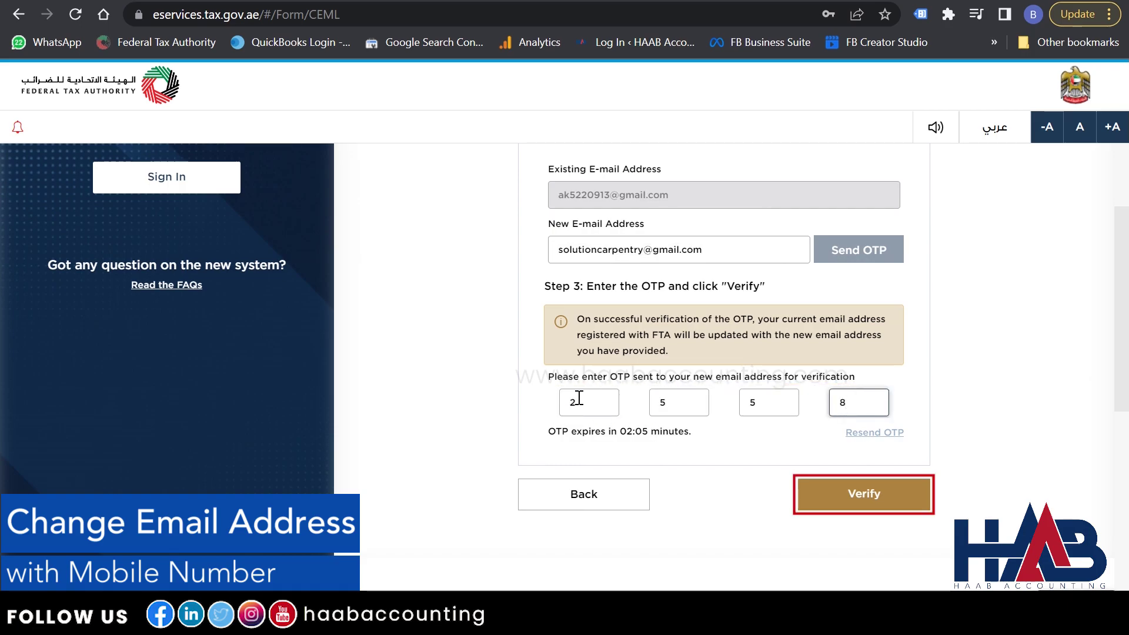
{"action": "left_click", "coordinate": [835, 500]}
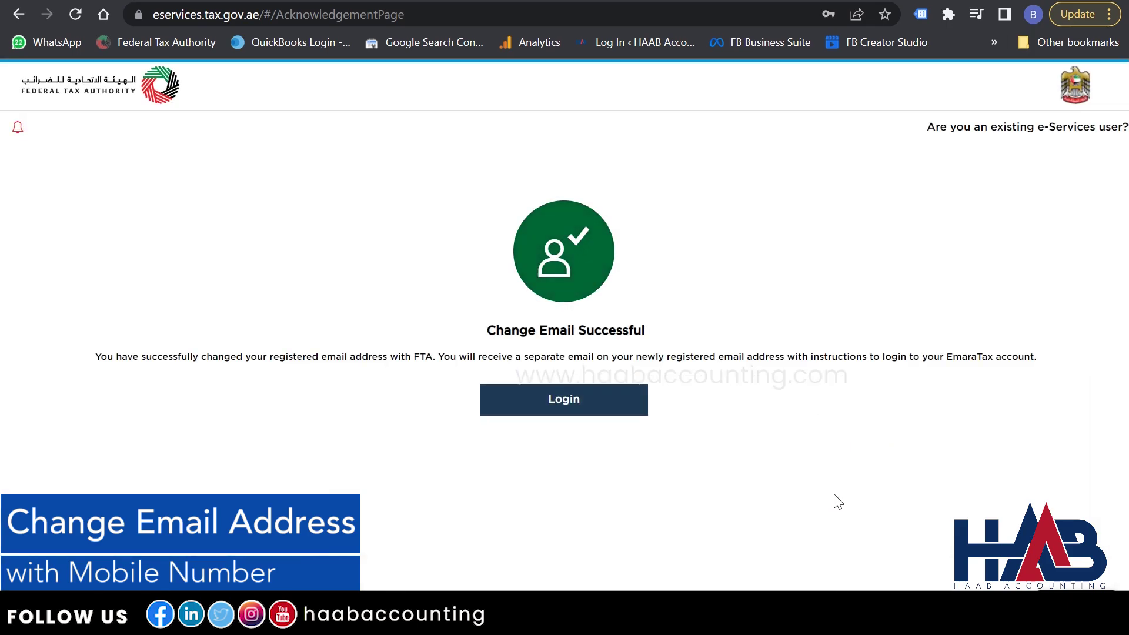
Step: Return from the Change Email Successful page to the e-Services login form
{"action": "left_click", "coordinate": [565, 399]}
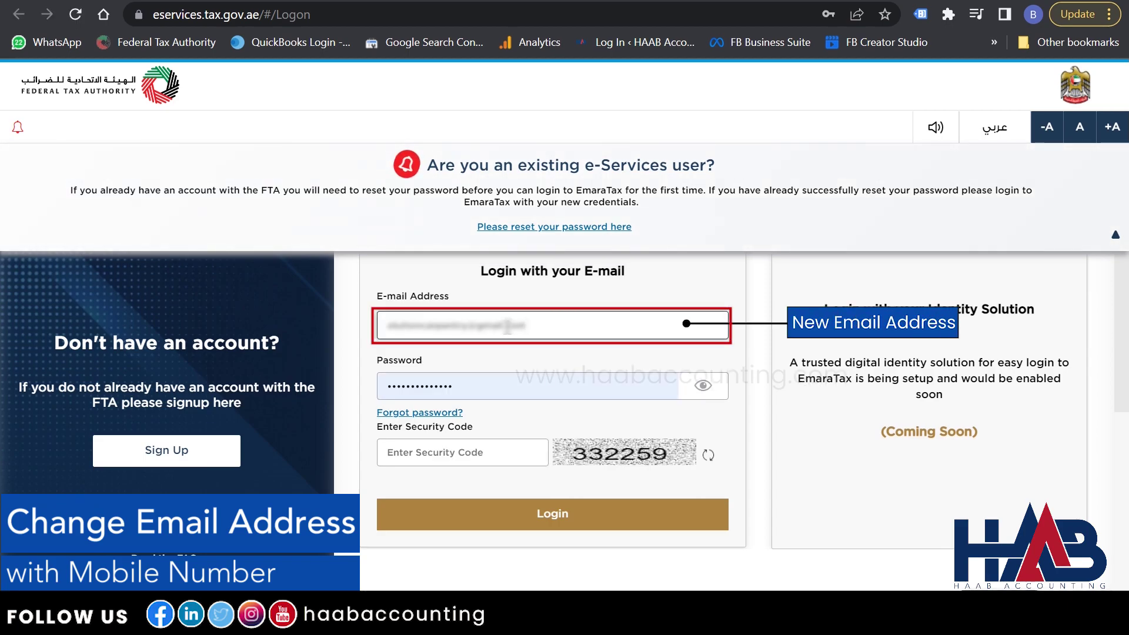
Step: Replace the autofilled password with the temporary one, enter the security code and log in
{"action": "left_click", "coordinate": [527, 388]}
{"action": "key", "text": "ctrl+a"}
{"action": "key", "text": "ctrl+v"}
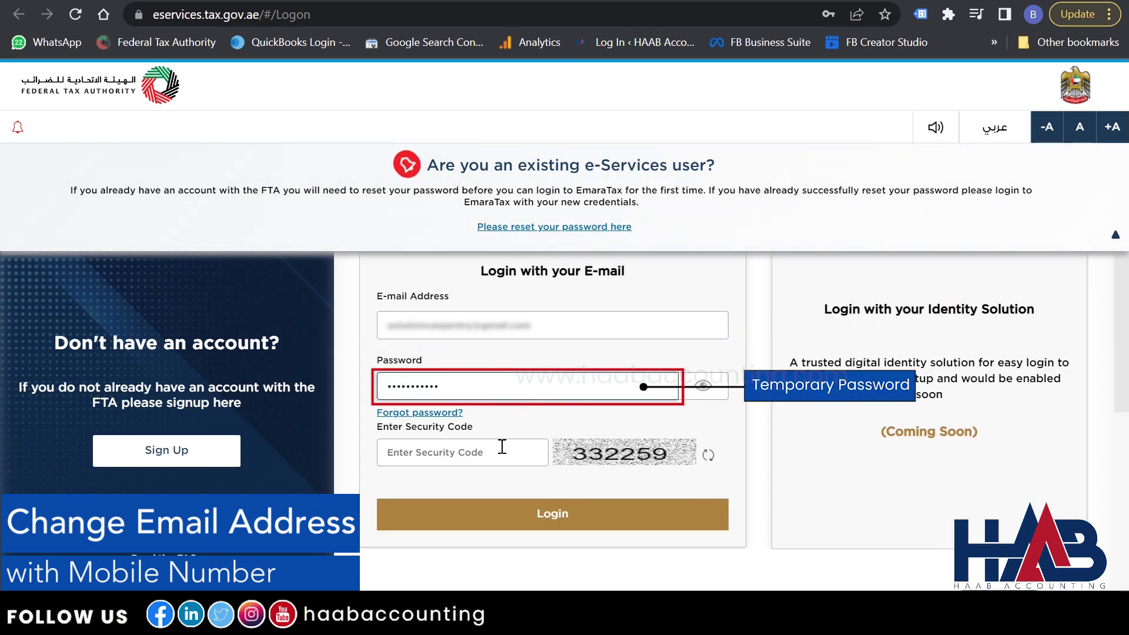
{"action": "left_click", "coordinate": [500, 451]}
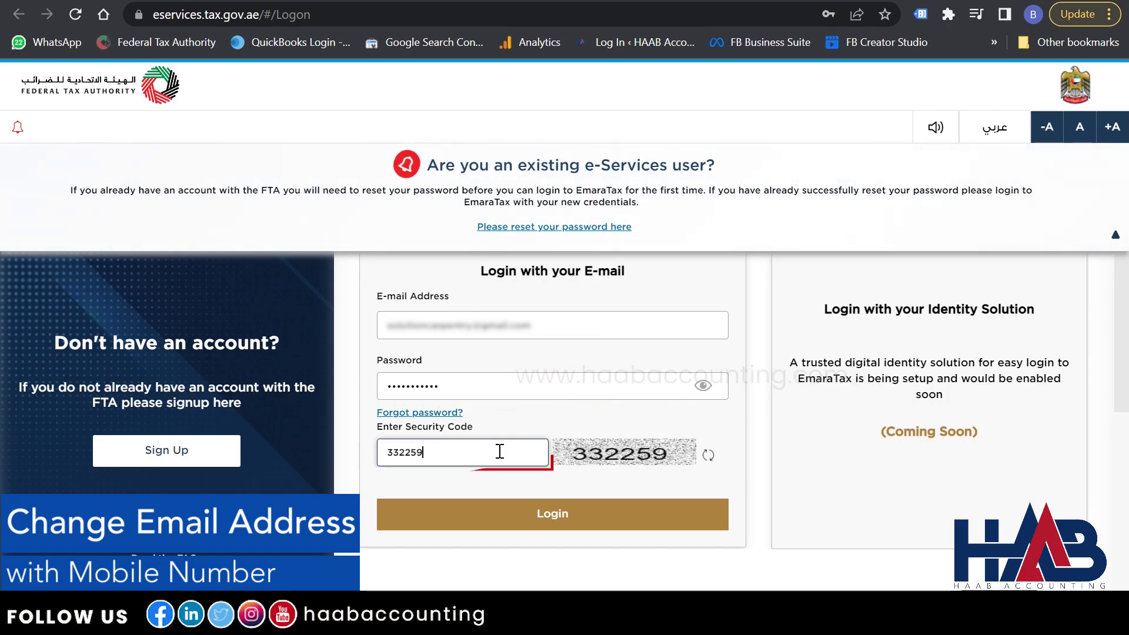
{"action": "left_click", "coordinate": [499, 525]}
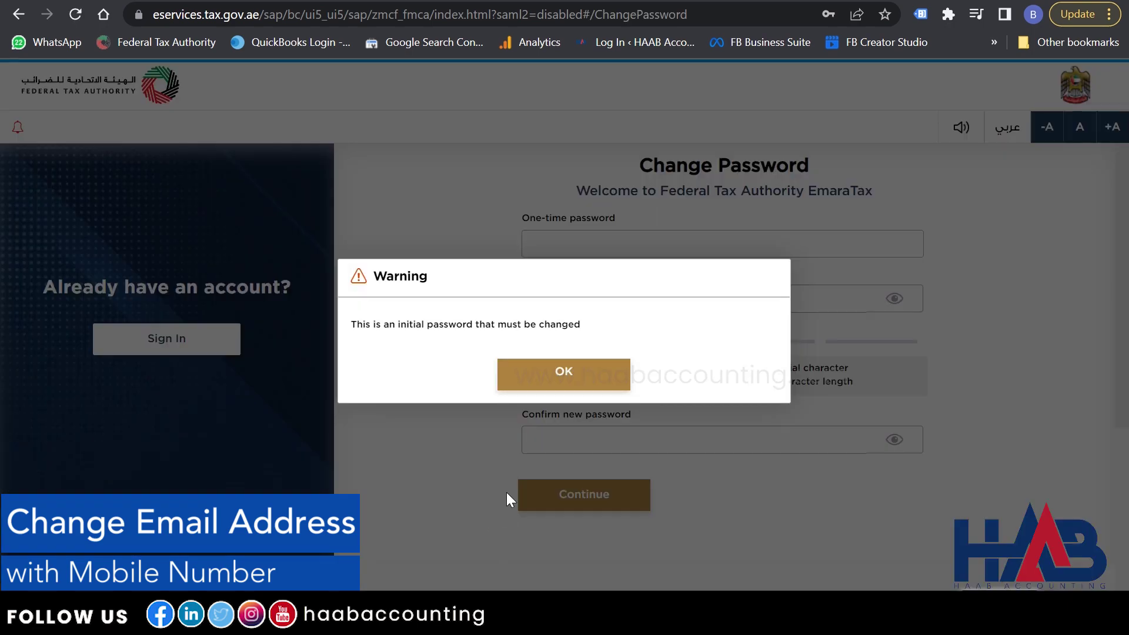
Step: Dismiss the warning, paste the one-time password, and set and confirm a strong new password
{"action": "left_click", "coordinate": [555, 384]}
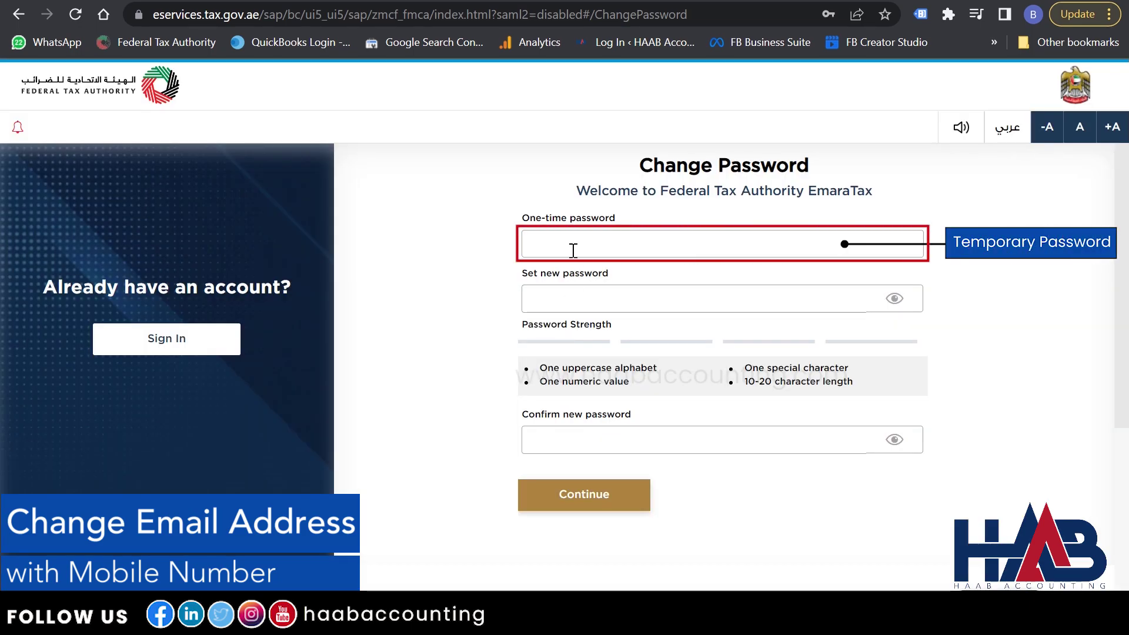
{"action": "left_click", "coordinate": [573, 248]}
{"action": "key", "text": "ctrl+v"}
{"action": "key", "text": "Tab"}
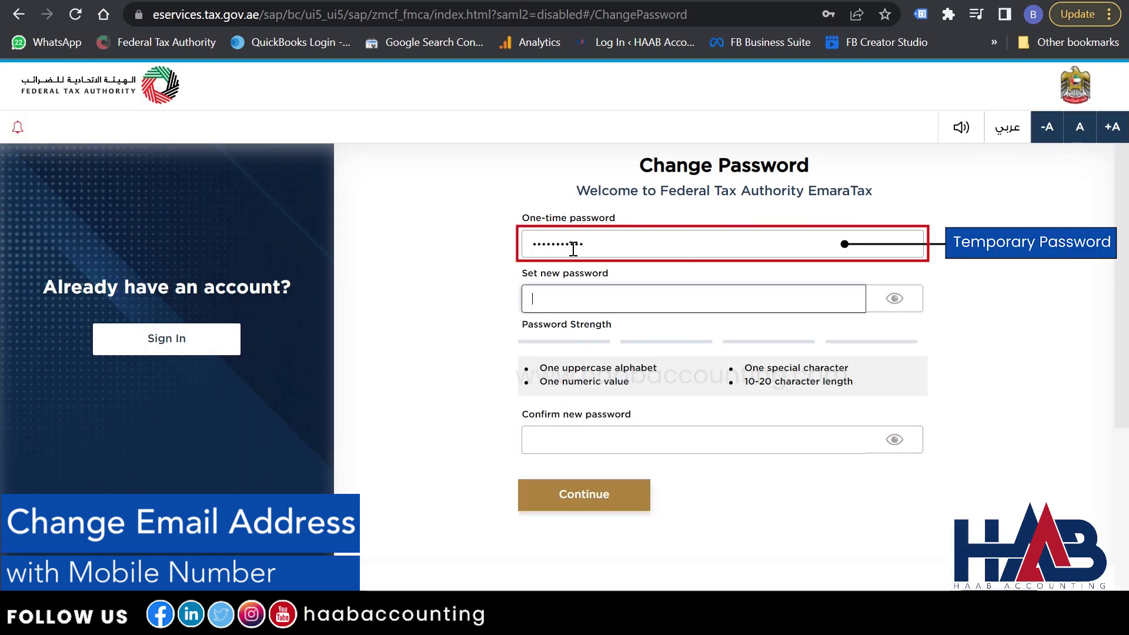
{"action": "type", "text": "•••••••••••••"}
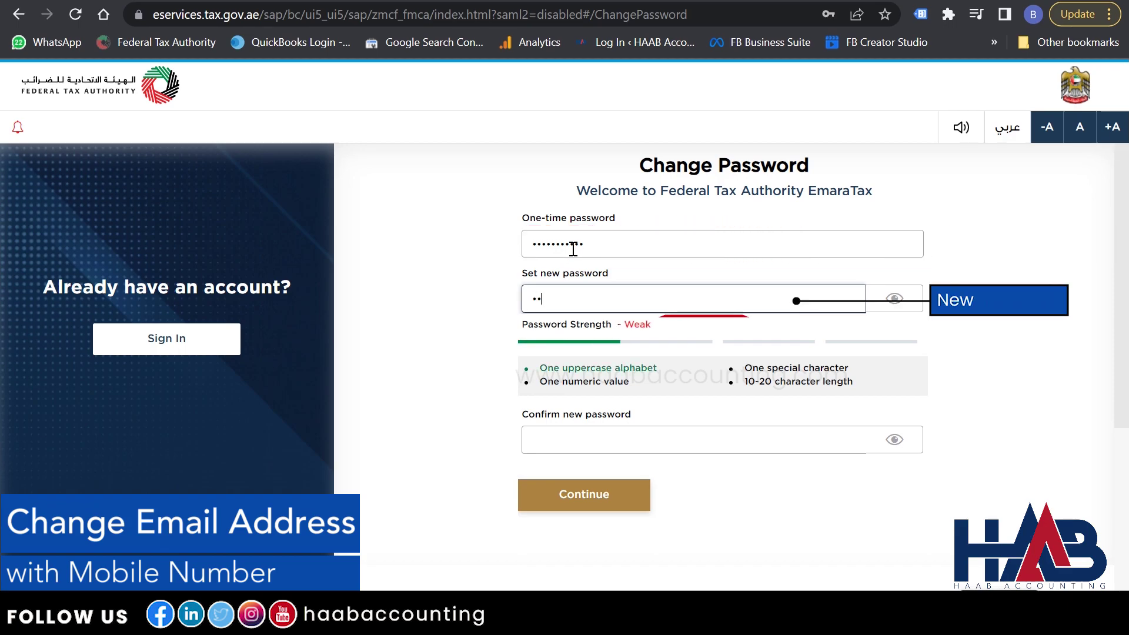
{"action": "left_click", "coordinate": [650, 436]}
{"action": "type", "text": "•••••••••"}
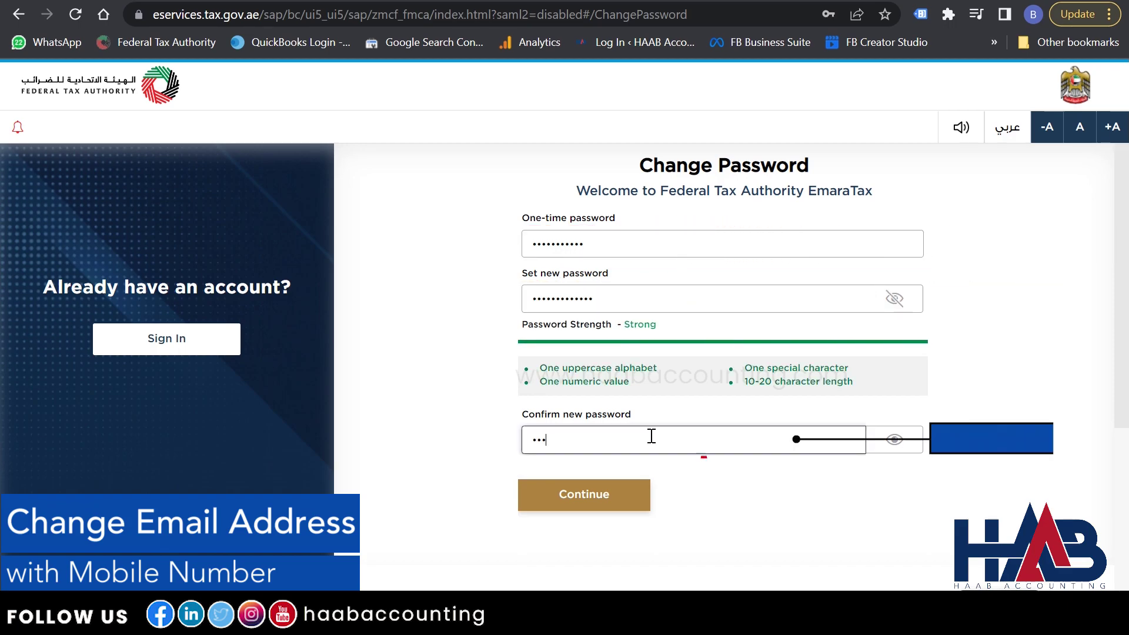
{"action": "type", "text": "••••"}
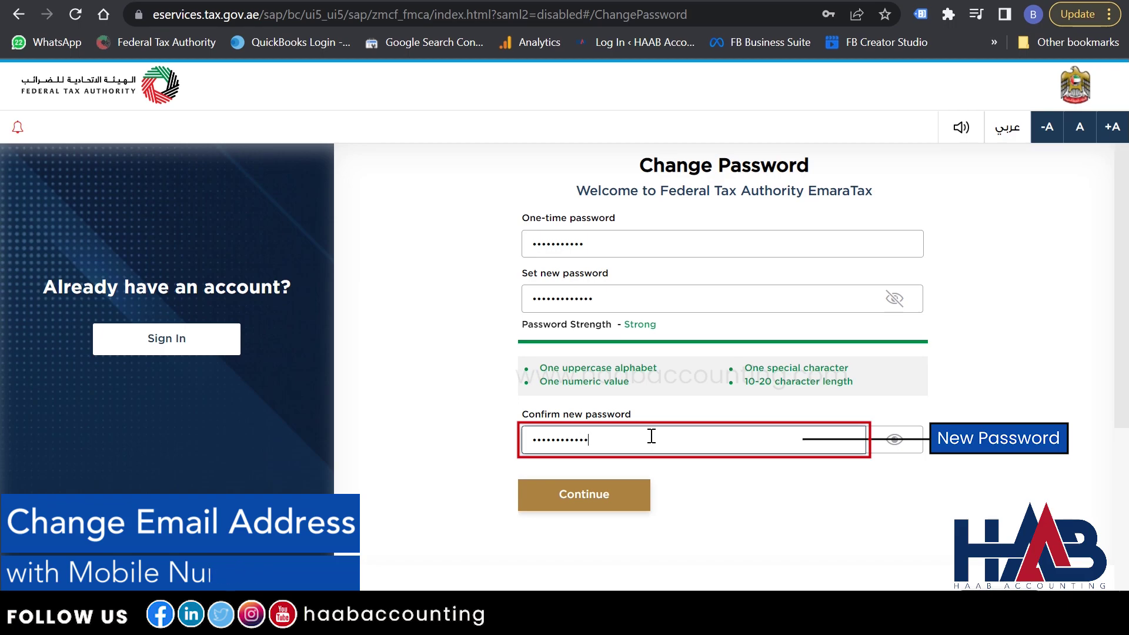
{"action": "left_click", "coordinate": [634, 496]}
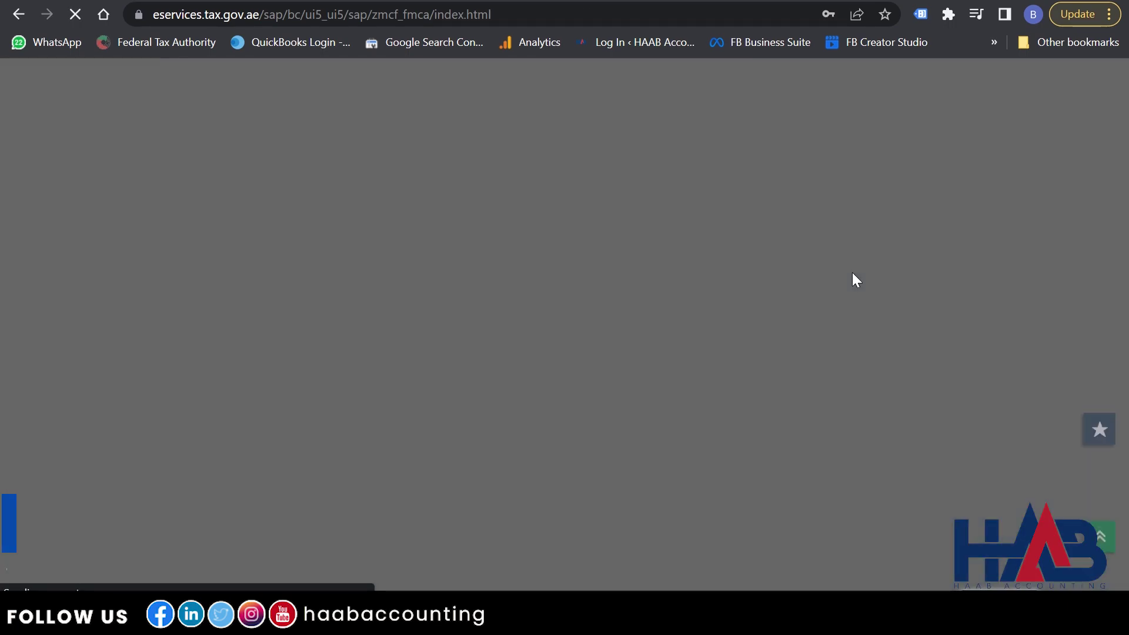